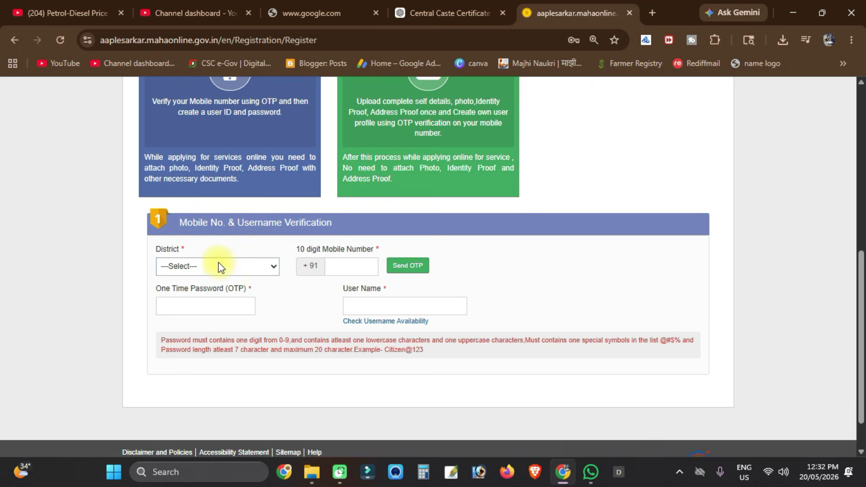
- Choose Beed as the district and try requesting a one-time password for the mobile number
{"action": "left_click", "coordinate": [216, 267]}
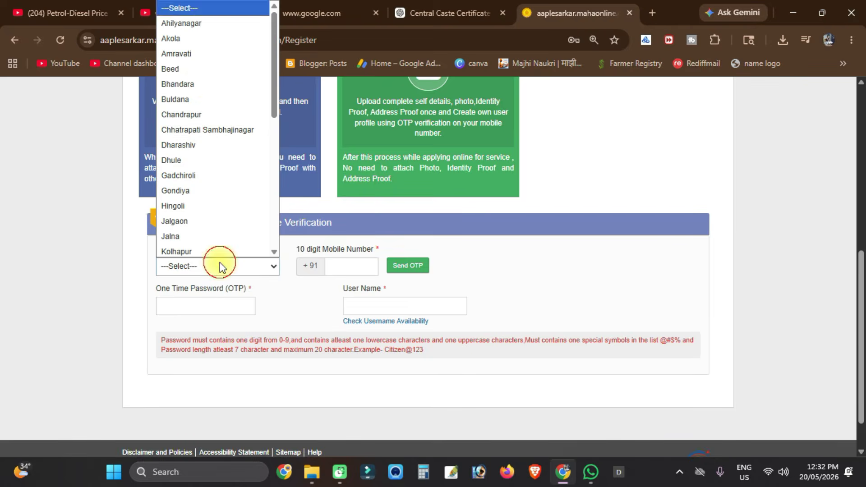
{"action": "left_click", "coordinate": [203, 72]}
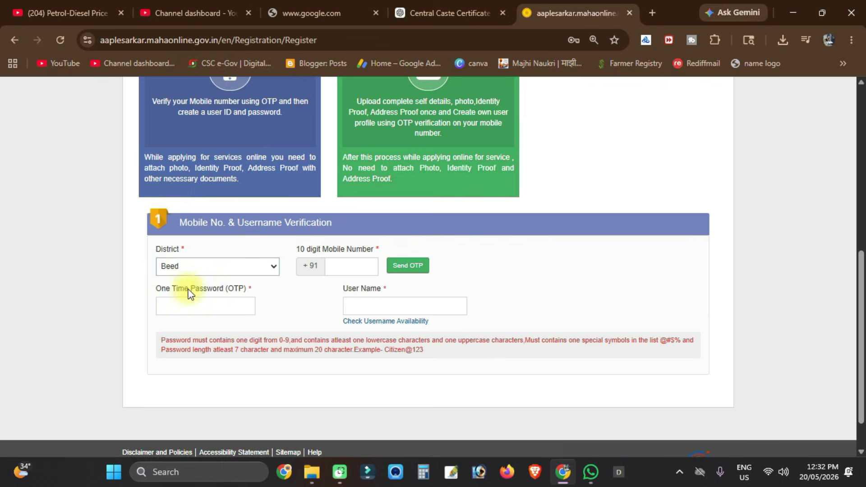
{"action": "left_click", "coordinate": [340, 268]}
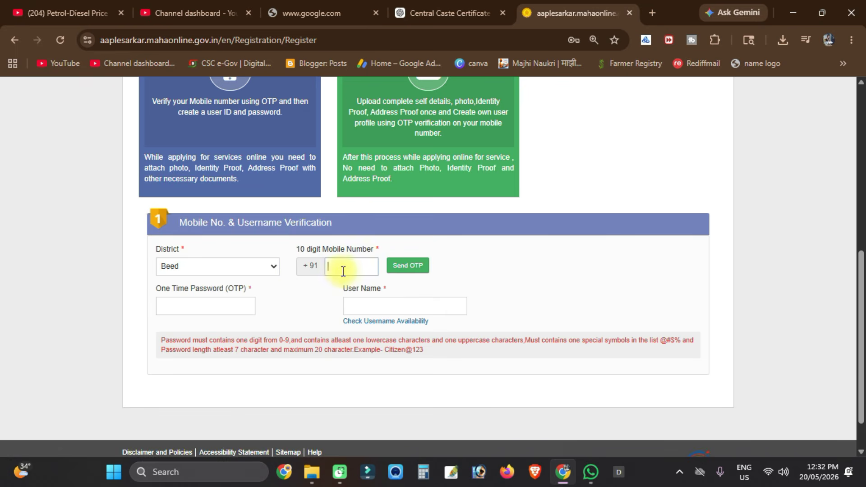
{"action": "left_click", "coordinate": [405, 270]}
{"action": "left_click", "coordinate": [329, 256]}
- Enter a username and check whether it is available
{"action": "left_click", "coordinate": [224, 314]}
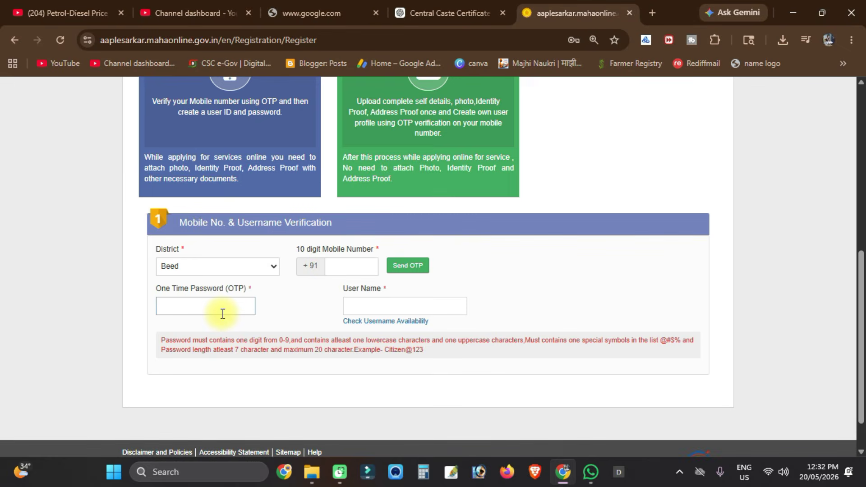
{"action": "left_click", "coordinate": [393, 303]}
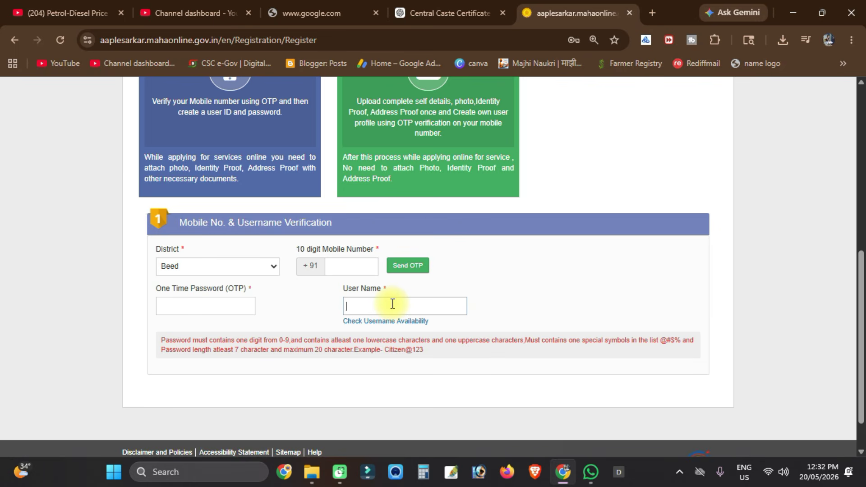
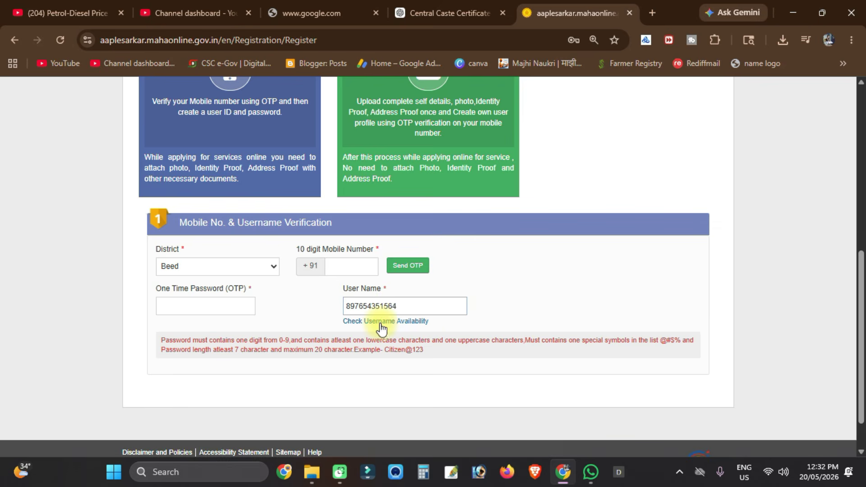
{"action": "left_click", "coordinate": [386, 322]}
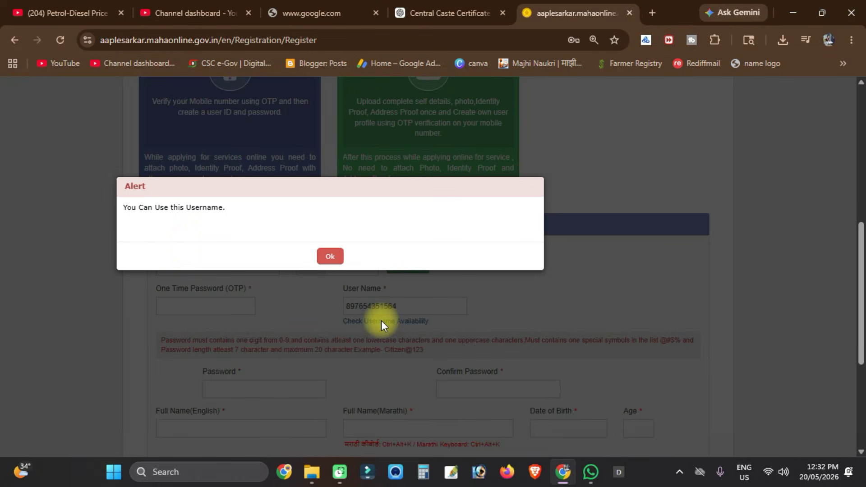
{"action": "left_click", "coordinate": [330, 256]}
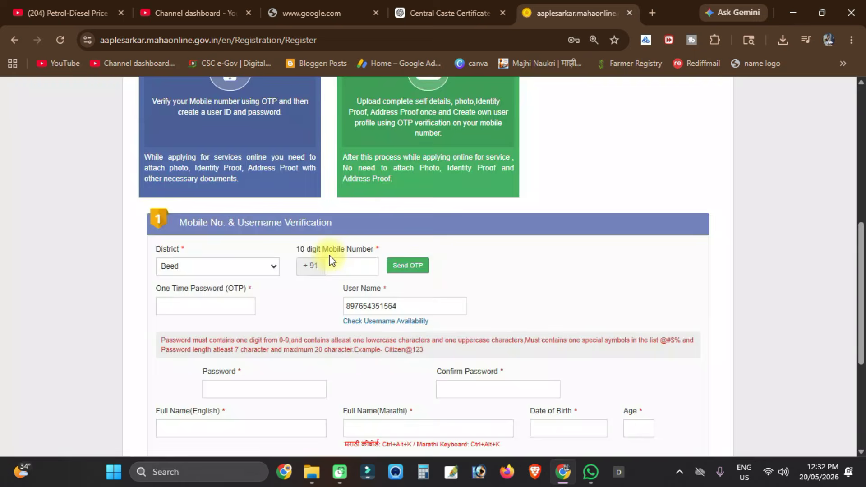
{"action": "scroll", "coordinate": [291, 316], "scroll_direction": "down", "scroll_amount": 1}
{"action": "scroll", "coordinate": [290, 318], "scroll_direction": "down", "scroll_amount": 2}
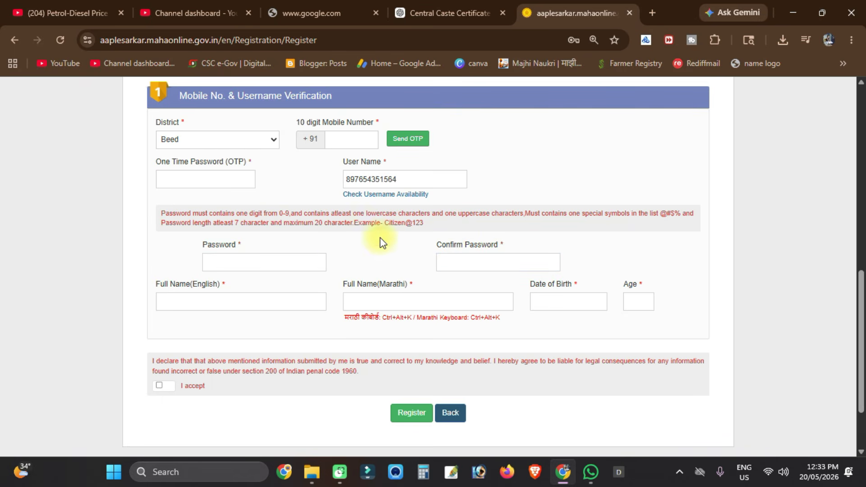
{"action": "left_click_drag", "start_coordinate": [385, 224], "coordinate": [427, 225]}
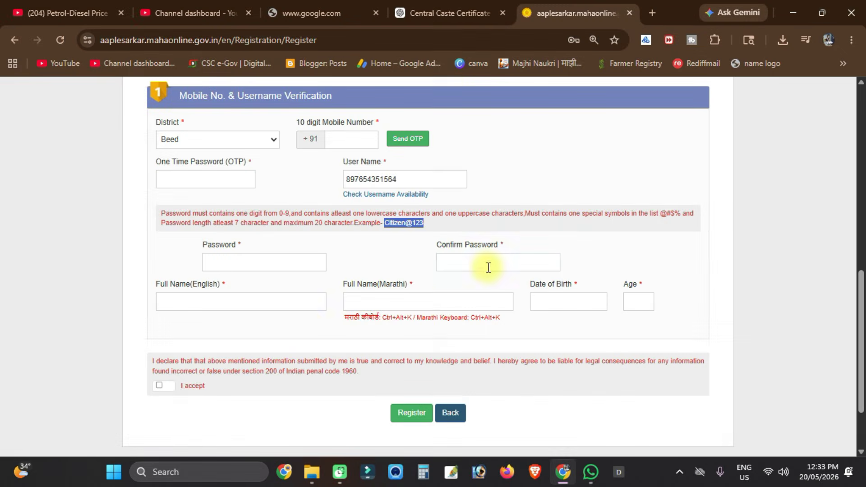
- Fill in the English full name, accept the declaration and submit the registration form
{"action": "left_click", "coordinate": [224, 301]}
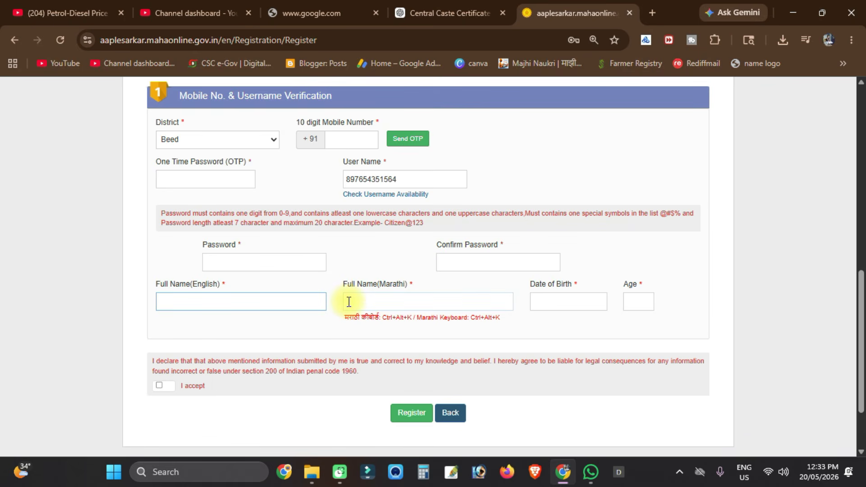
{"action": "left_click", "coordinate": [559, 321]}
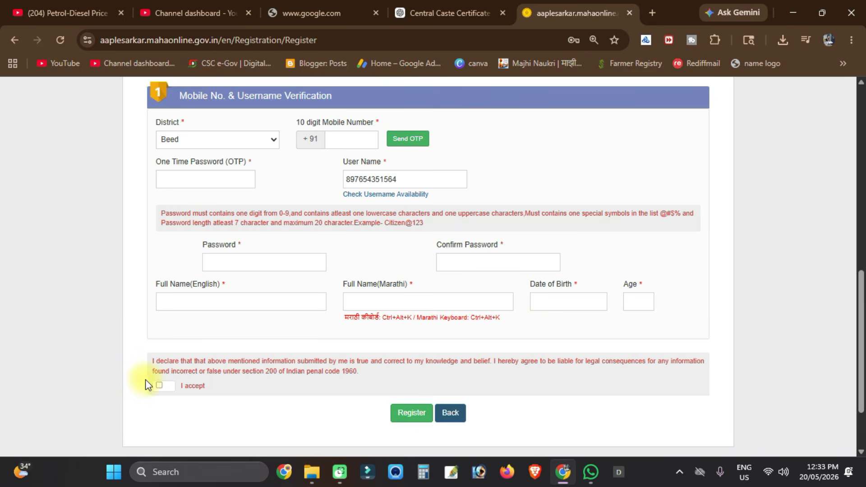
{"action": "left_click", "coordinate": [158, 385]}
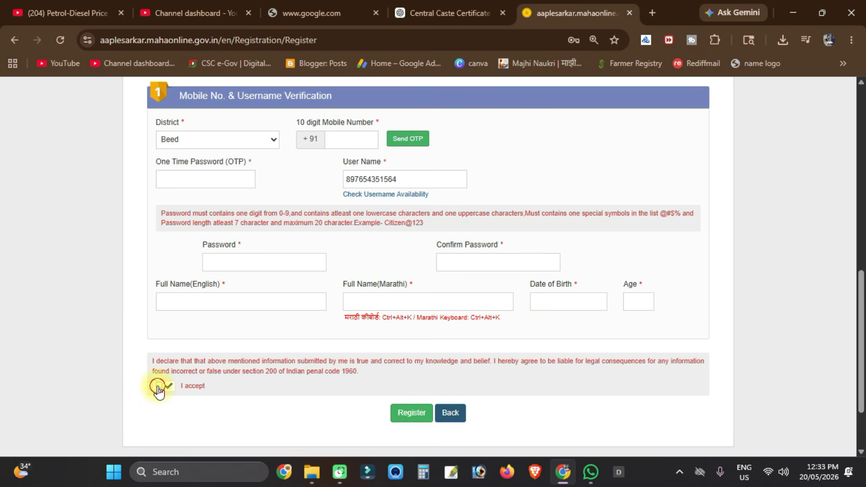
{"action": "left_click", "coordinate": [399, 421]}
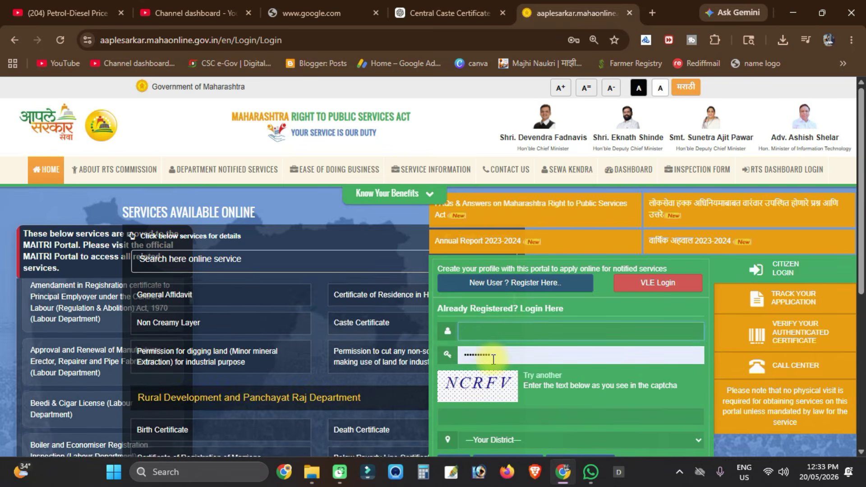
- Select Beed in the Your District dropdown of the citizen login form
{"action": "scroll", "coordinate": [491, 361], "scroll_direction": "down", "scroll_amount": 1}
{"action": "scroll", "coordinate": [492, 364], "scroll_direction": "down", "scroll_amount": 1}
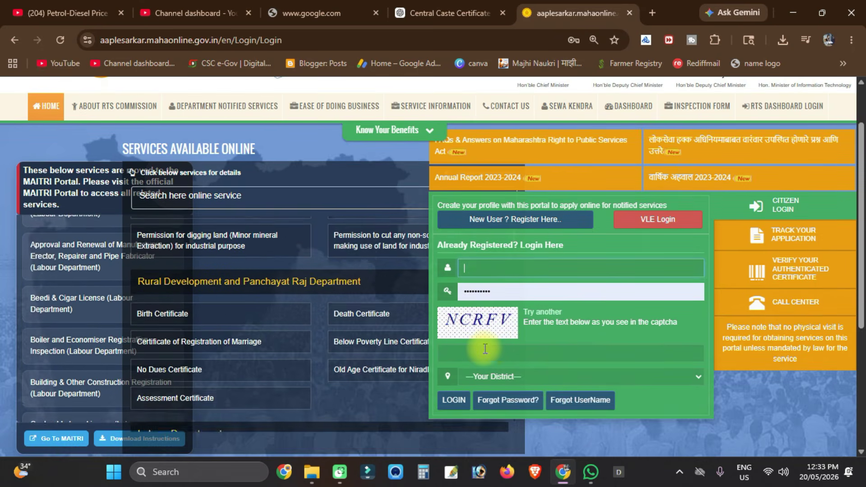
{"action": "left_click", "coordinate": [486, 383]}
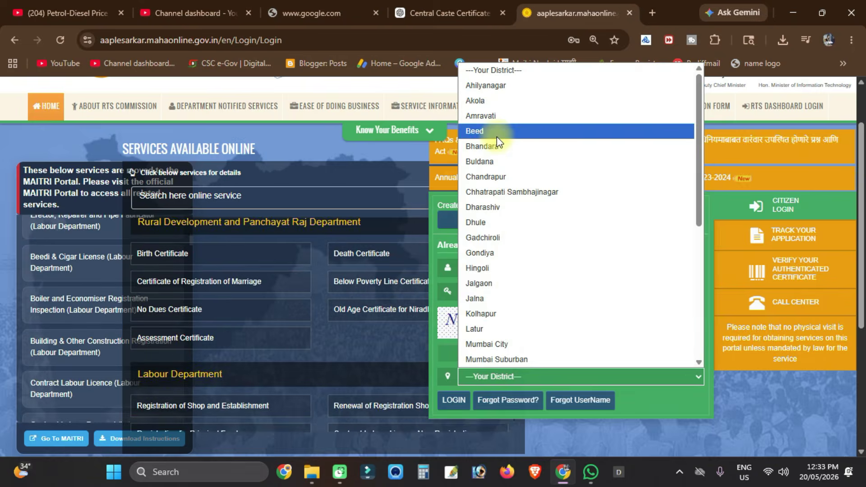
{"action": "left_click", "coordinate": [497, 135]}
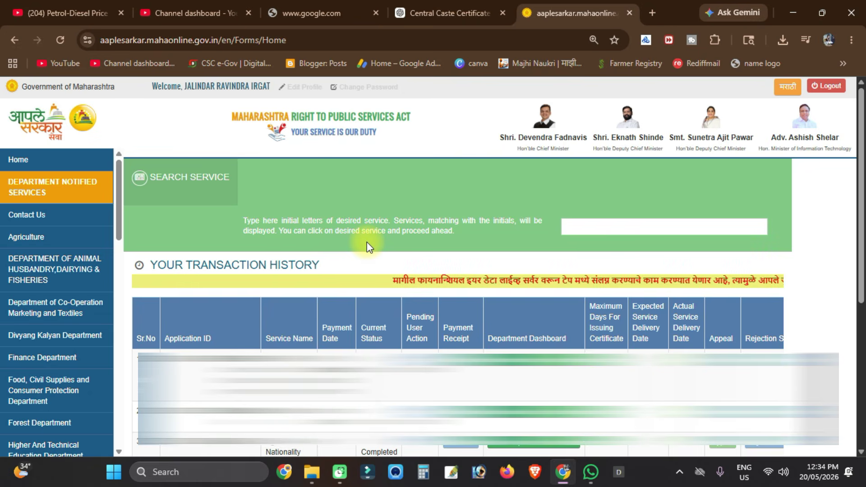
- Scroll the Department Notified Services sidebar and choose Revenue Department
{"action": "scroll", "coordinate": [324, 231], "scroll_direction": "down", "scroll_amount": 2}
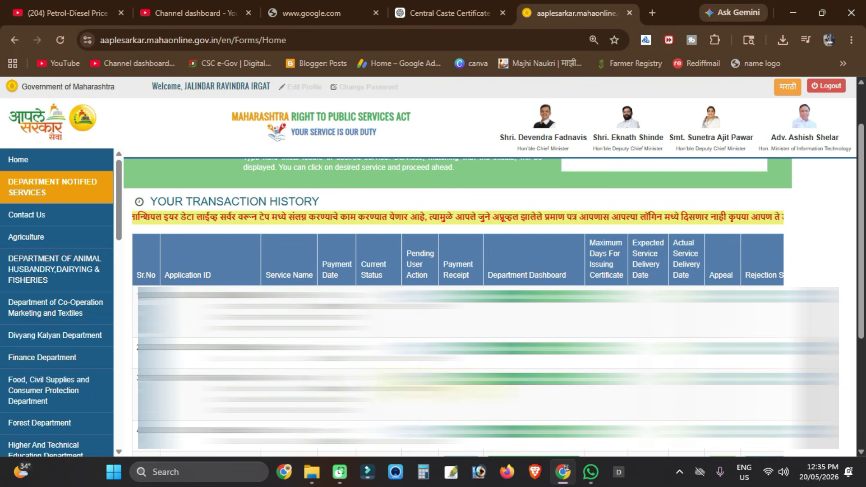
{"action": "scroll", "coordinate": [458, 289], "scroll_direction": "up", "scroll_amount": 1}
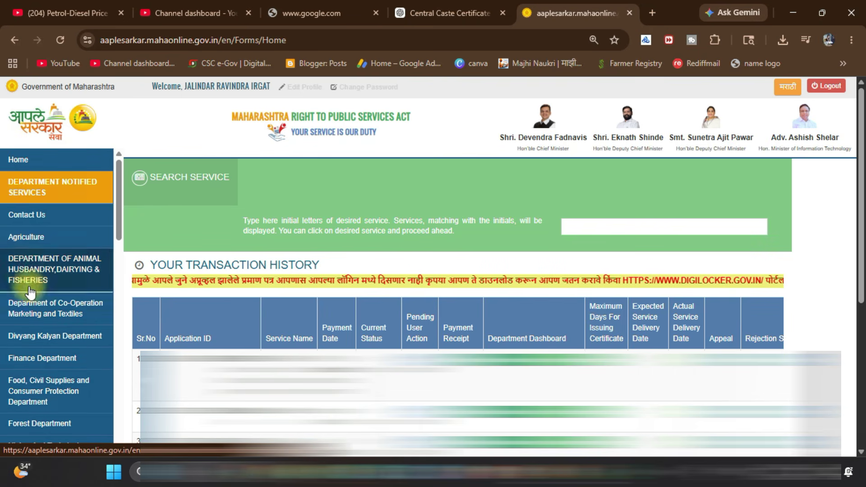
{"action": "scroll", "coordinate": [30, 295], "scroll_direction": "down", "scroll_amount": 3}
{"action": "scroll", "coordinate": [30, 298], "scroll_direction": "down", "scroll_amount": 6}
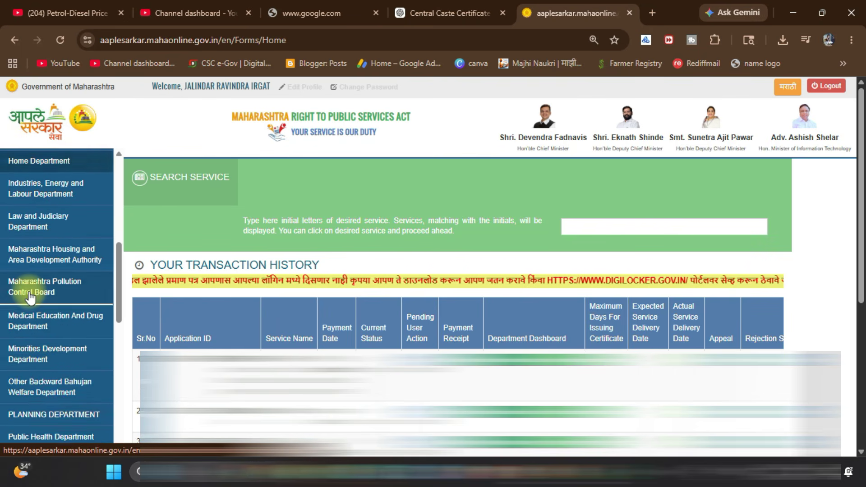
{"action": "scroll", "coordinate": [30, 296], "scroll_direction": "down", "scroll_amount": 1}
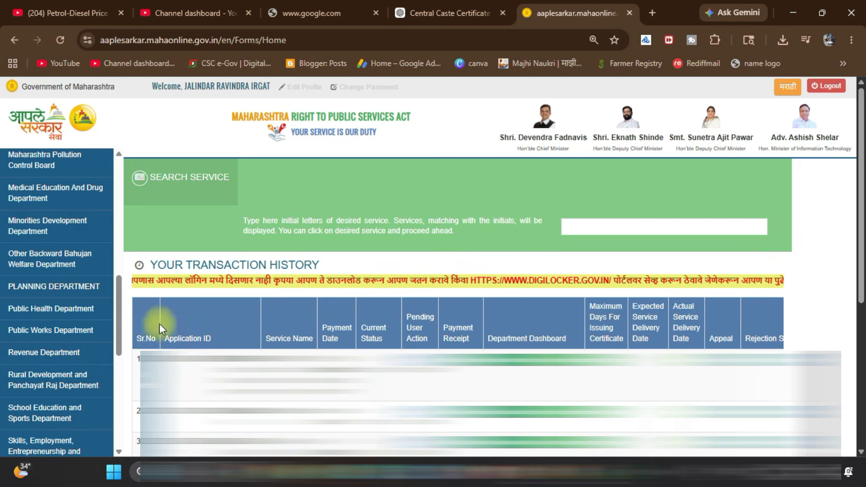
{"action": "left_click", "coordinate": [44, 354]}
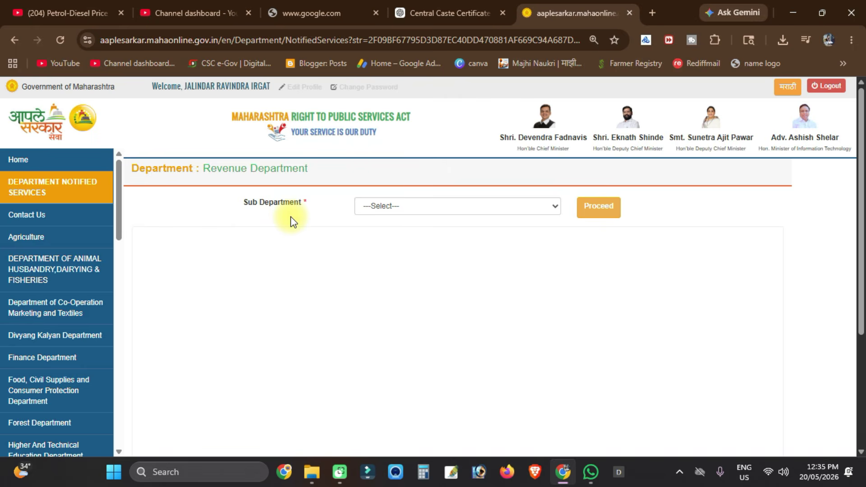
- Pick Revenue Services as sub department and proceed with Caste Certificate
{"action": "left_click", "coordinate": [502, 206]}
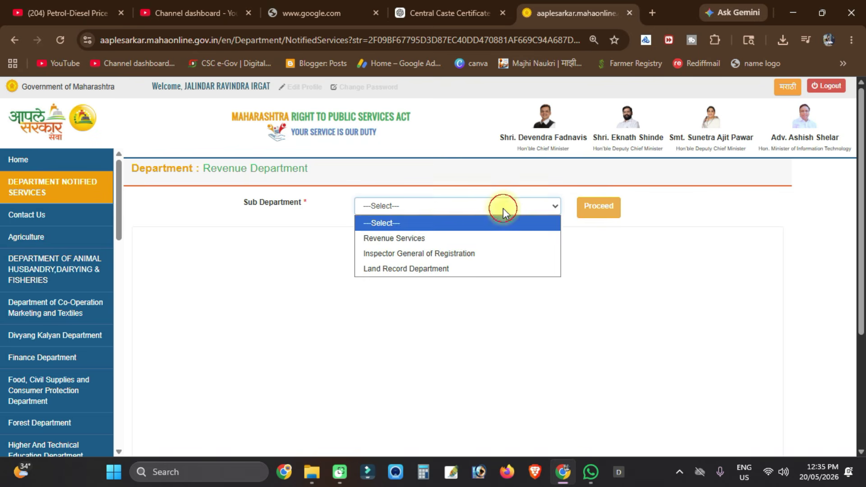
{"action": "left_click", "coordinate": [464, 238]}
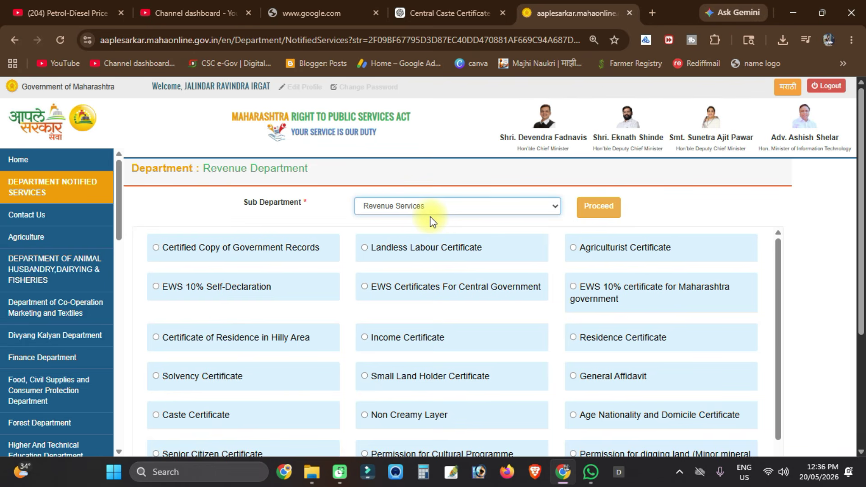
{"action": "scroll", "coordinate": [432, 222], "scroll_direction": "down", "scroll_amount": 2}
{"action": "scroll", "coordinate": [432, 222], "scroll_direction": "down", "scroll_amount": 1}
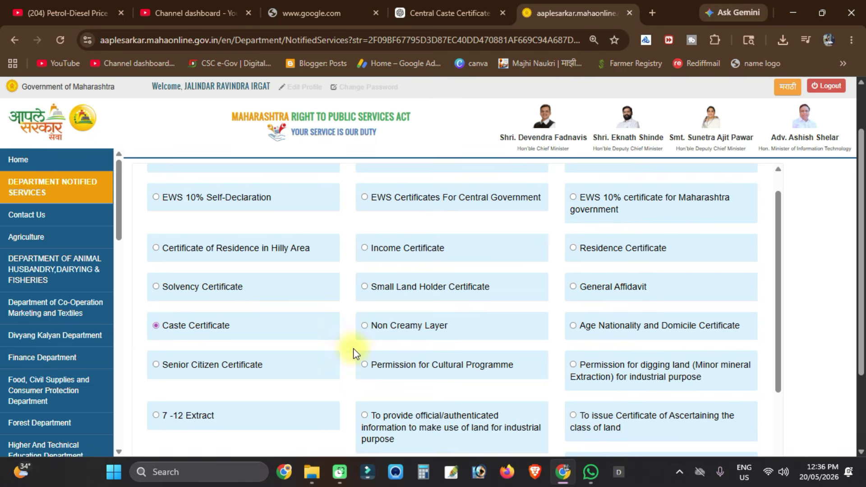
{"action": "scroll", "coordinate": [354, 349], "scroll_direction": "up", "scroll_amount": 1}
{"action": "scroll", "coordinate": [642, 250], "scroll_direction": "up", "scroll_amount": 2}
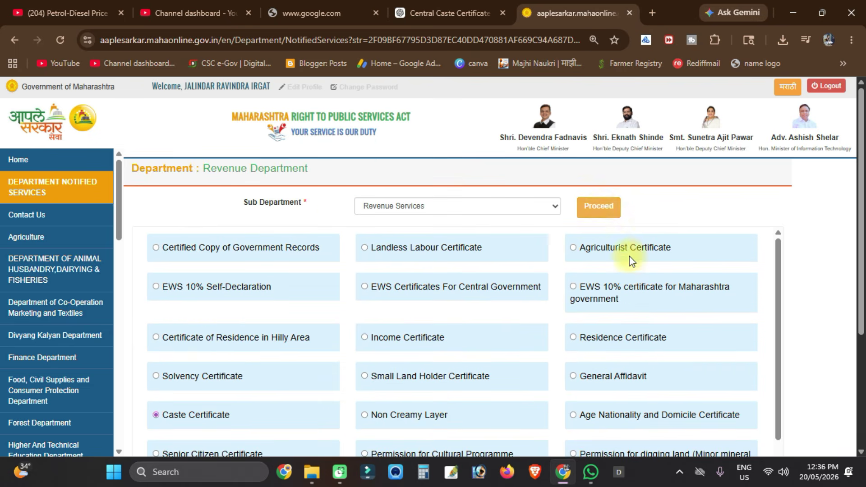
{"action": "left_click", "coordinate": [601, 207]}
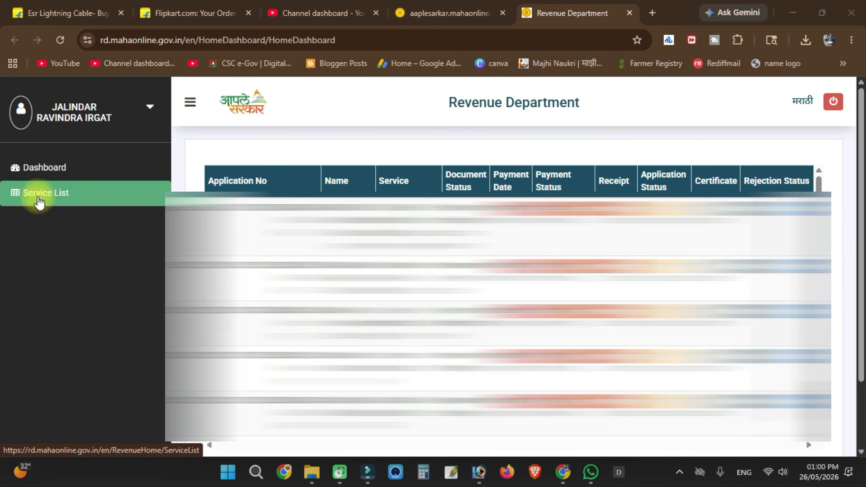
- From the Service List, open the Caste Certificate tile to see its required documents
{"action": "left_click", "coordinate": [56, 195]}
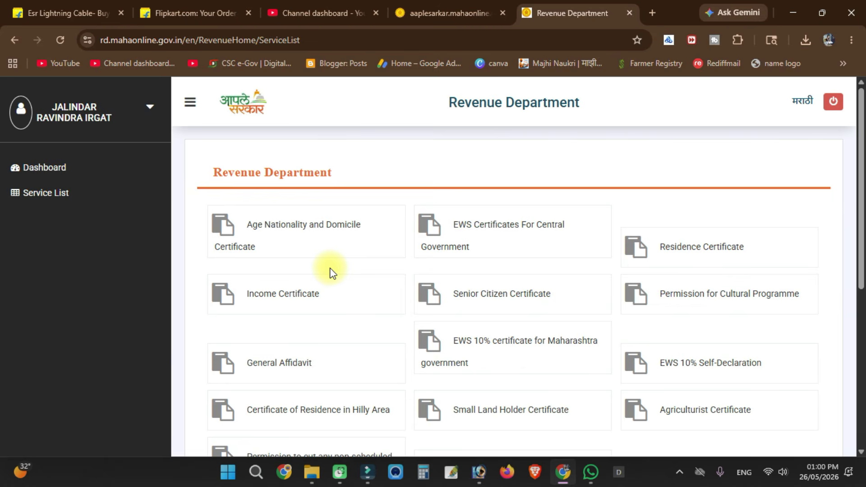
{"action": "scroll", "coordinate": [331, 271], "scroll_direction": "down", "scroll_amount": 5}
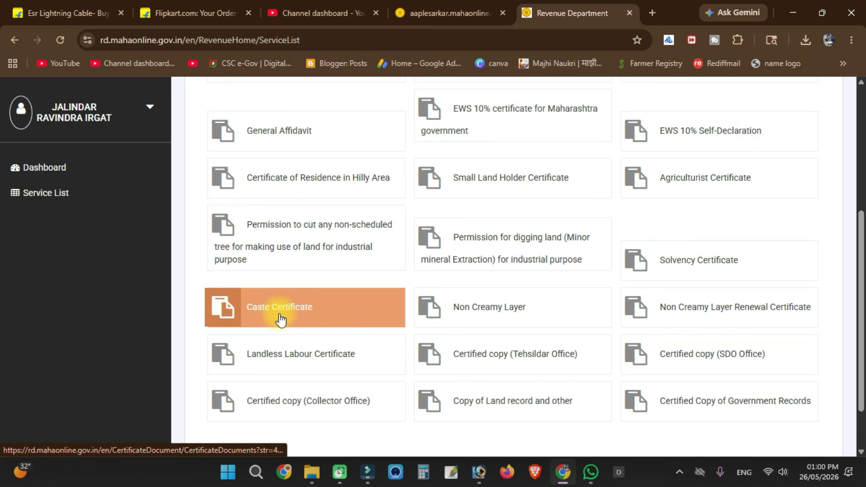
{"action": "left_click", "coordinate": [276, 311]}
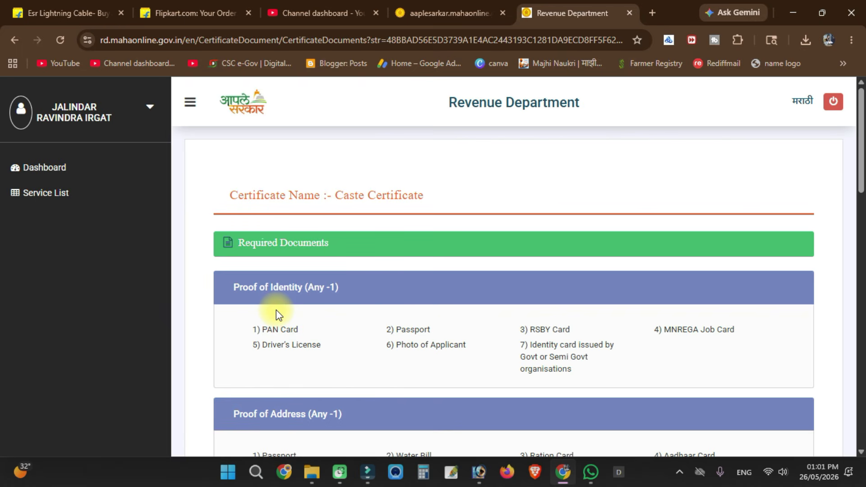
- Read the Required Documents and Notified Service Details, then Continue to the application form
{"action": "scroll", "coordinate": [276, 312], "scroll_direction": "down", "scroll_amount": 1}
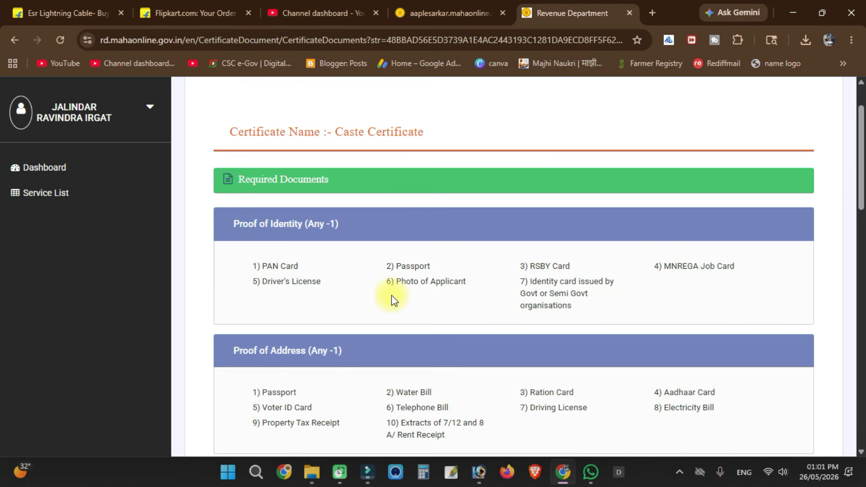
{"action": "scroll", "coordinate": [392, 300], "scroll_direction": "down", "scroll_amount": 1}
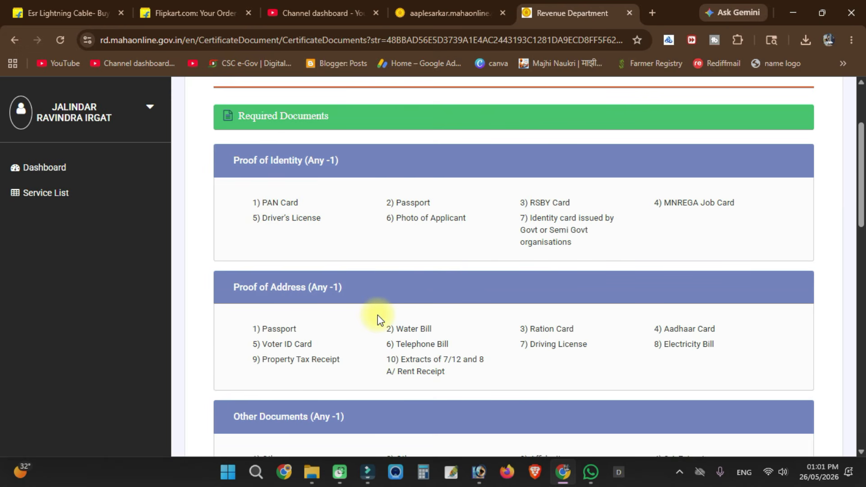
{"action": "scroll", "coordinate": [378, 318], "scroll_direction": "down", "scroll_amount": 3}
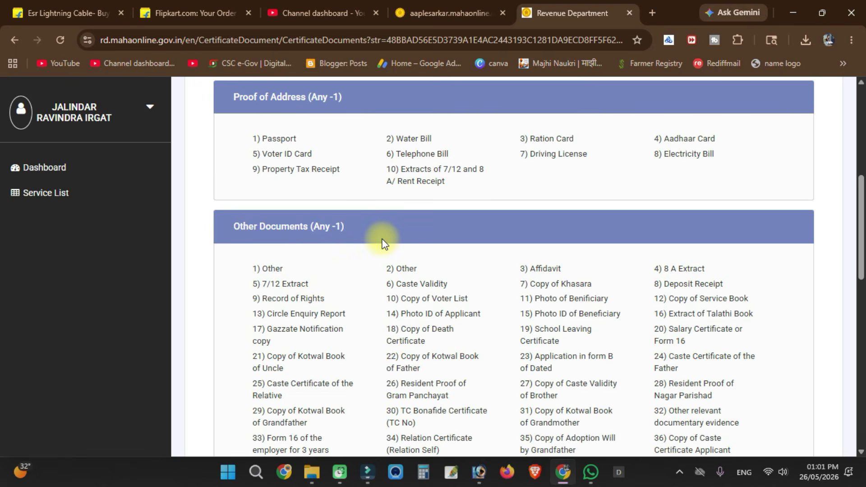
{"action": "scroll", "coordinate": [382, 244], "scroll_direction": "down", "scroll_amount": 7}
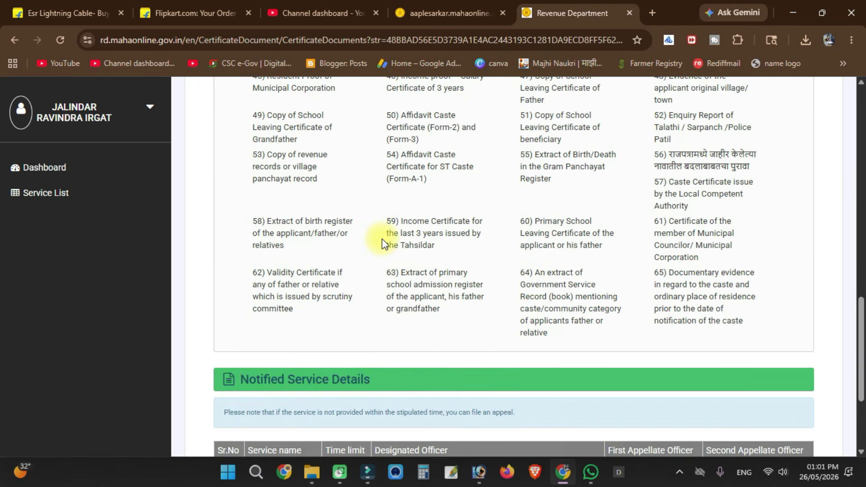
{"action": "scroll", "coordinate": [381, 244], "scroll_direction": "up", "scroll_amount": 8}
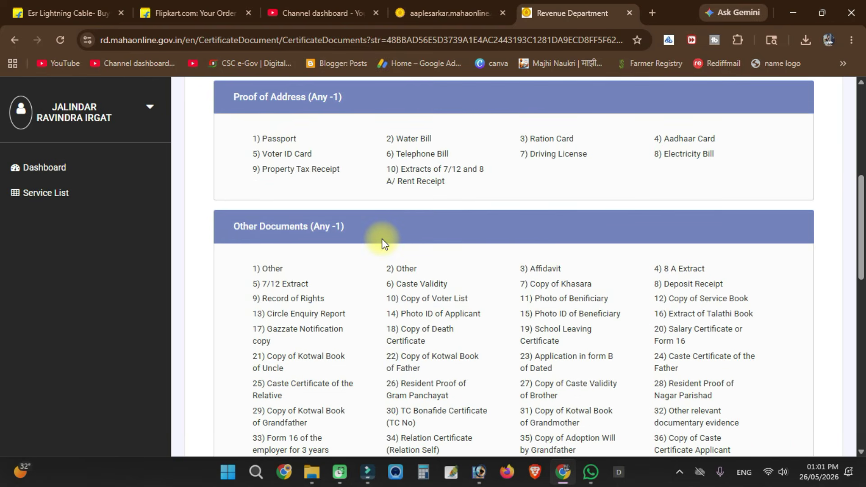
{"action": "scroll", "coordinate": [382, 244], "scroll_direction": "down", "scroll_amount": 5}
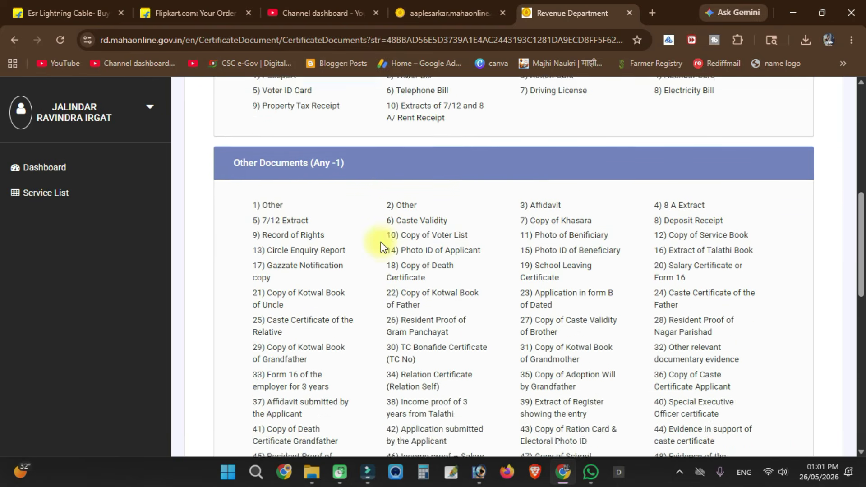
{"action": "scroll", "coordinate": [381, 242], "scroll_direction": "down", "scroll_amount": 4}
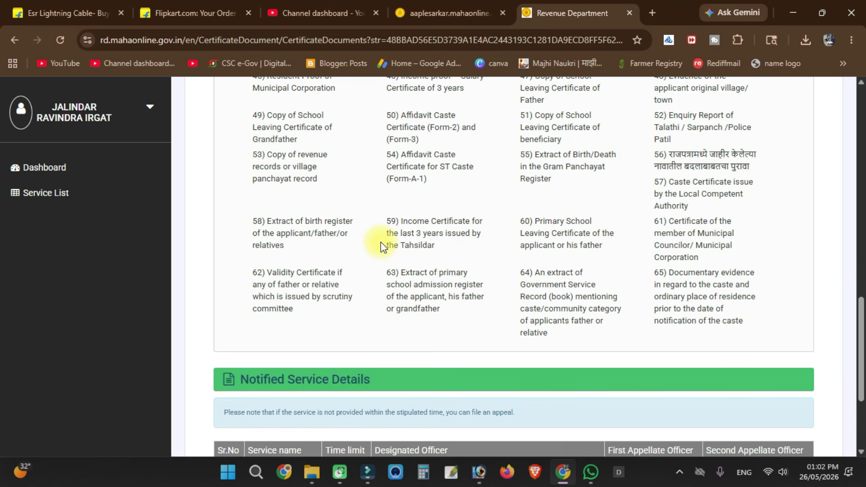
{"action": "scroll", "coordinate": [367, 246], "scroll_direction": "up", "scroll_amount": 5}
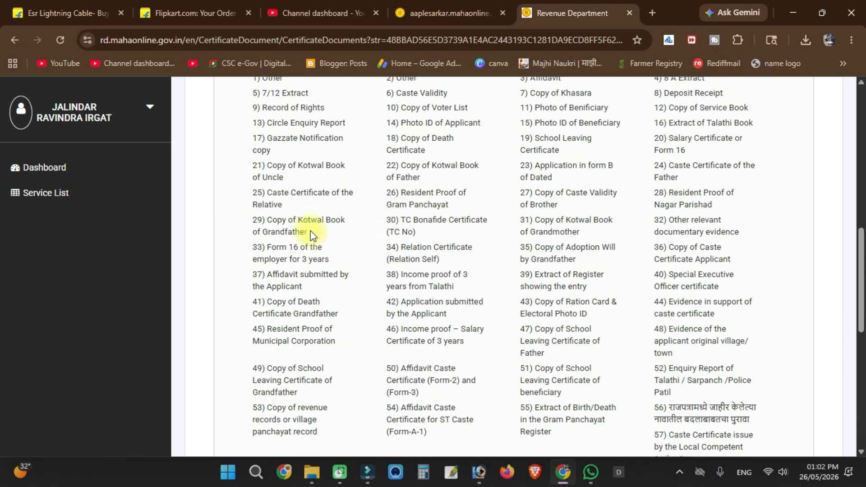
{"action": "scroll", "coordinate": [365, 204], "scroll_direction": "up", "scroll_amount": 4}
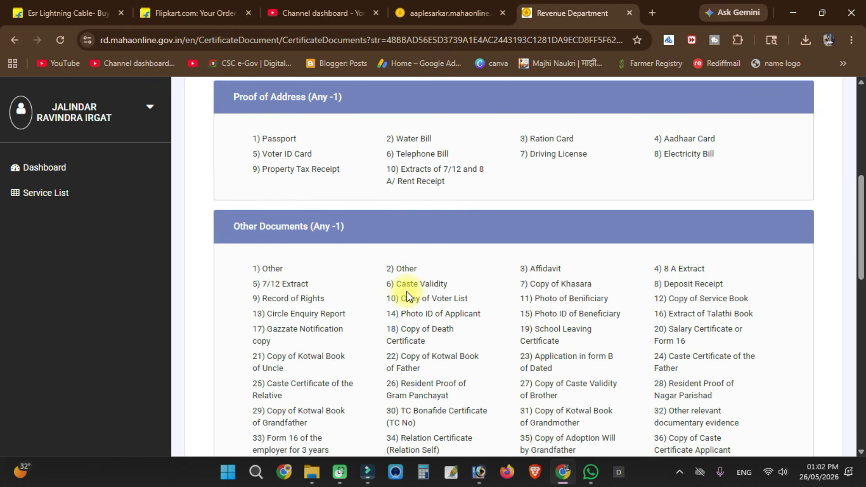
{"action": "scroll", "coordinate": [407, 296], "scroll_direction": "down", "scroll_amount": 15}
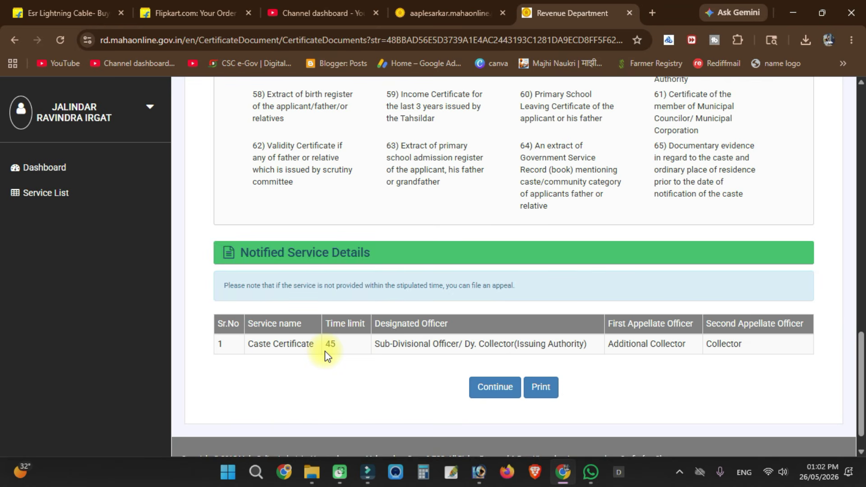
{"action": "left_click", "coordinate": [500, 395]}
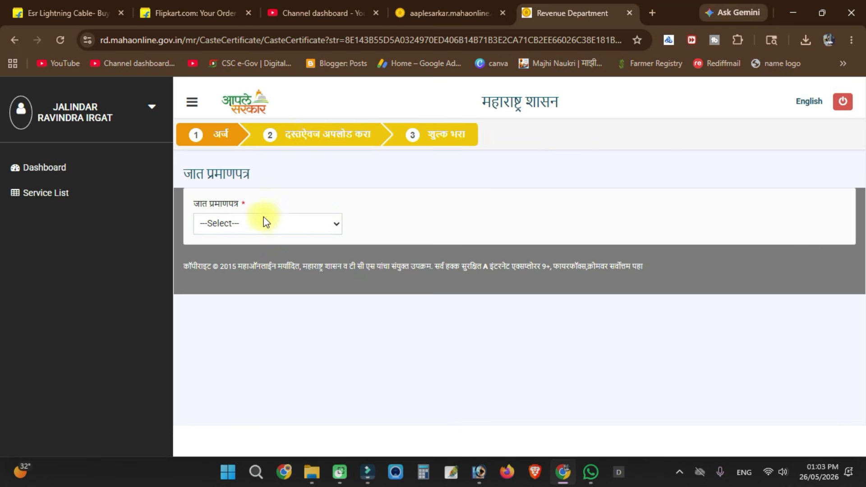
- Open the 'Which Caste Certificate Required?' dropdown to list certificate types
{"action": "left_click", "coordinate": [266, 223]}
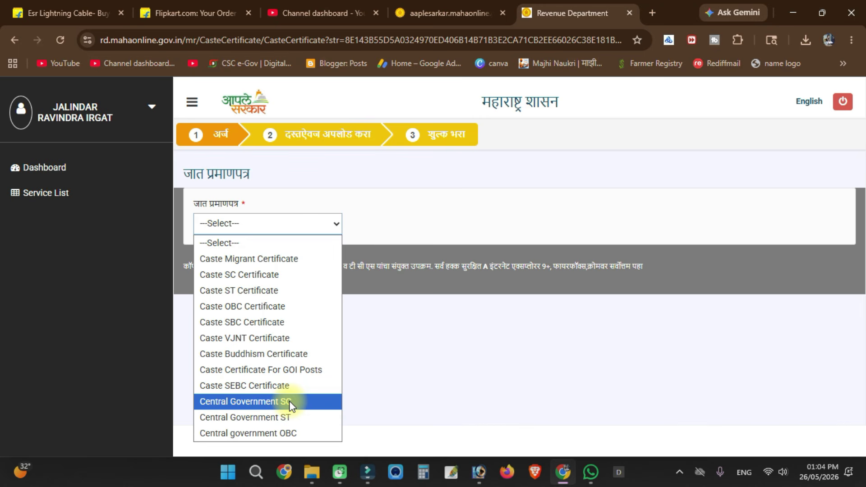
- Pick the certificate type and set both the applicant's and father's titles to Mr
{"action": "left_click", "coordinate": [286, 431]}
{"action": "scroll", "coordinate": [308, 117], "scroll_direction": "down", "scroll_amount": 4}
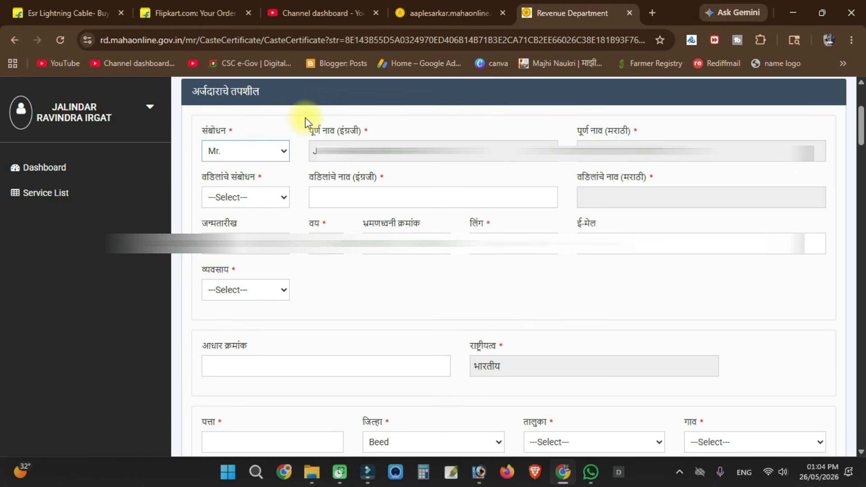
{"action": "left_click", "coordinate": [268, 148]}
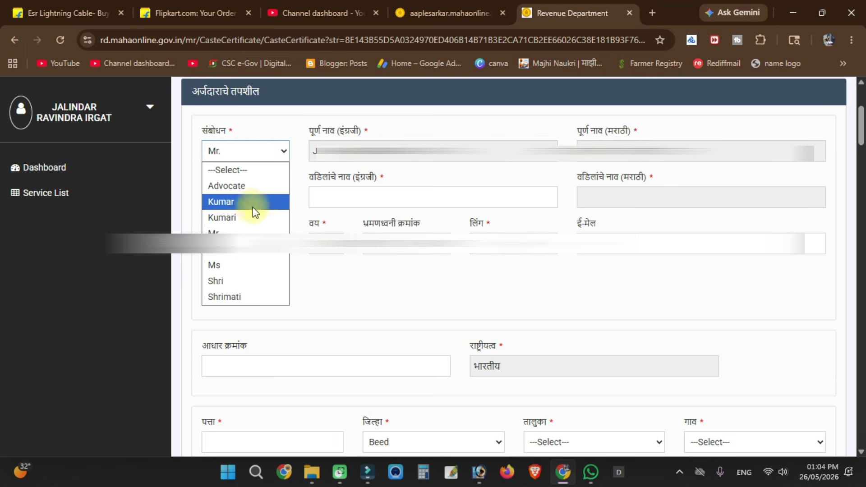
{"action": "left_click", "coordinate": [245, 232]}
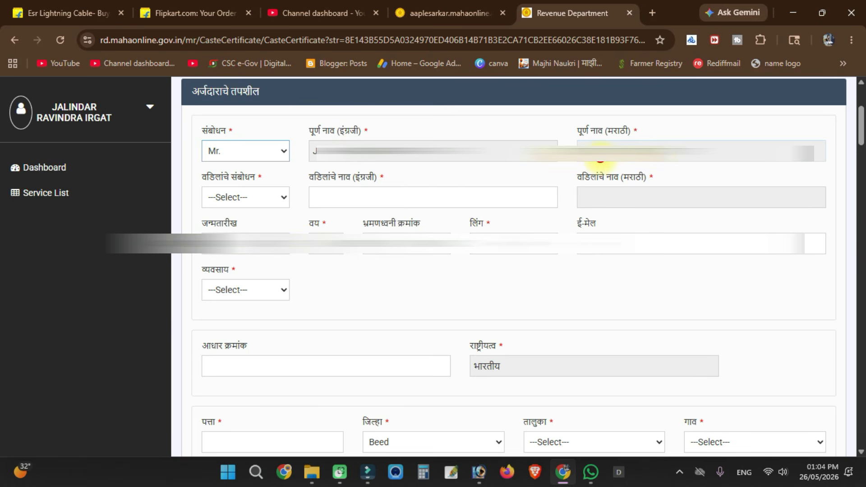
{"action": "left_click", "coordinate": [242, 199]}
{"action": "left_click", "coordinate": [246, 231]}
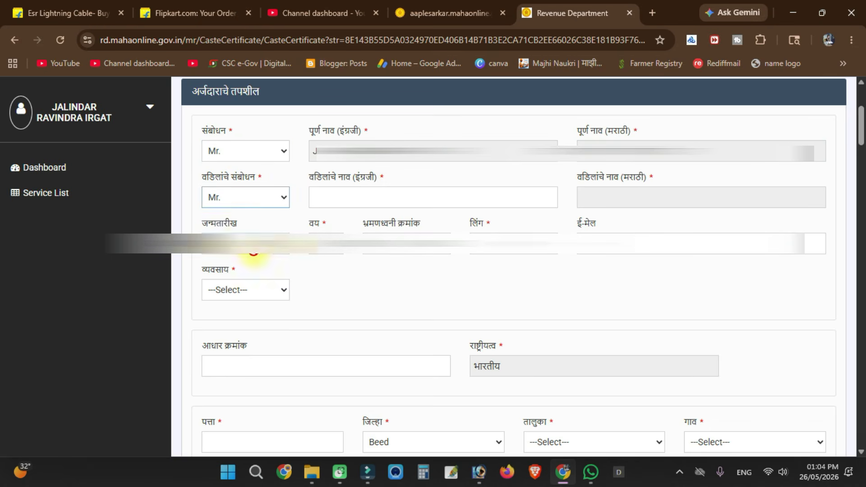
- Begin the father's English name and set the applicant's occupation to Farmer
{"action": "left_click", "coordinate": [391, 193]}
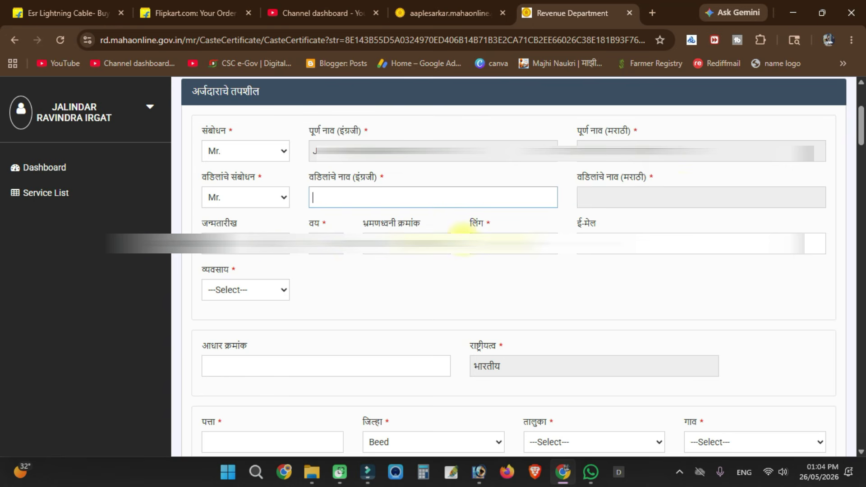
{"action": "left_click", "coordinate": [242, 290]}
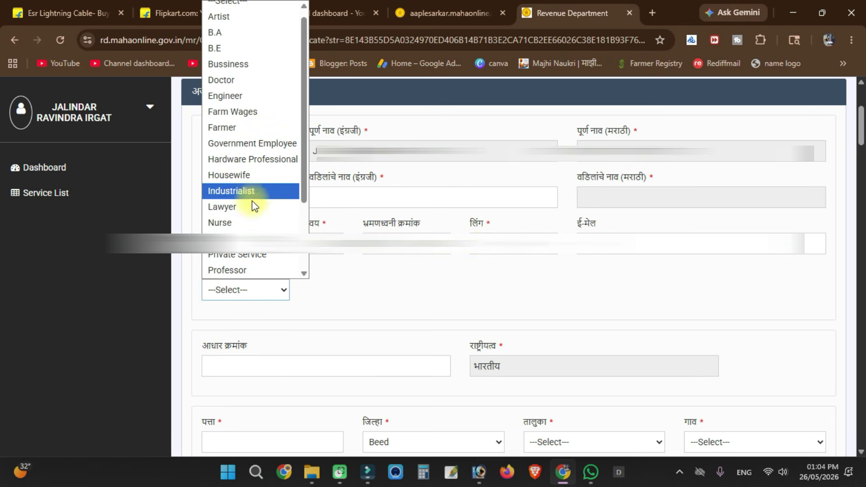
{"action": "left_click", "coordinate": [250, 128]}
{"action": "left_click", "coordinate": [317, 277]}
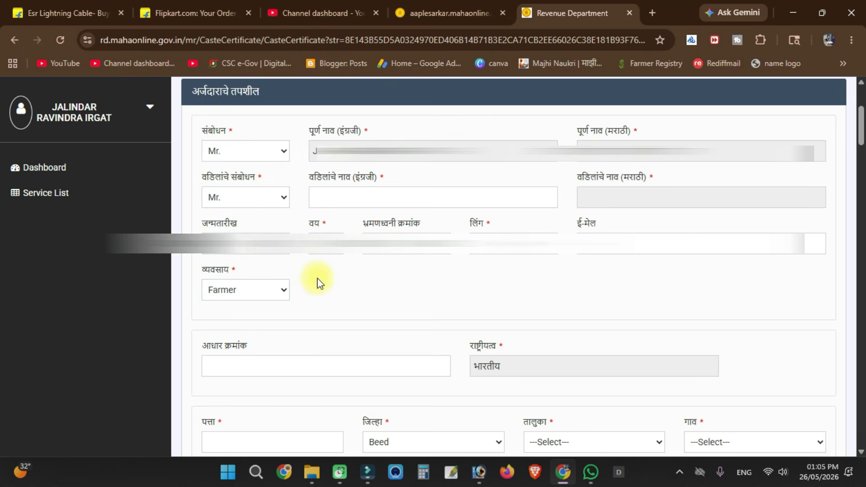
{"action": "scroll", "coordinate": [318, 278], "scroll_direction": "down", "scroll_amount": 1}
{"action": "left_click", "coordinate": [285, 301]}
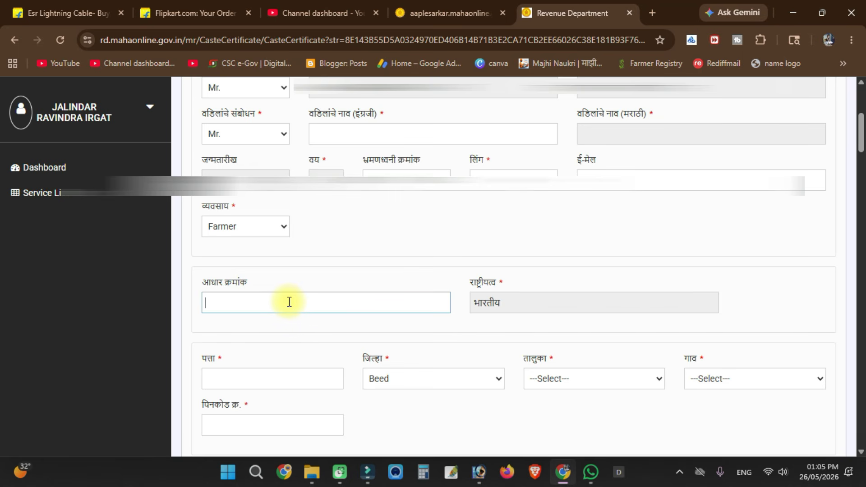
- Skip past the address field and select Son as the beneficiary's relation to the applicant
{"action": "scroll", "coordinate": [289, 302], "scroll_direction": "down", "scroll_amount": 3}
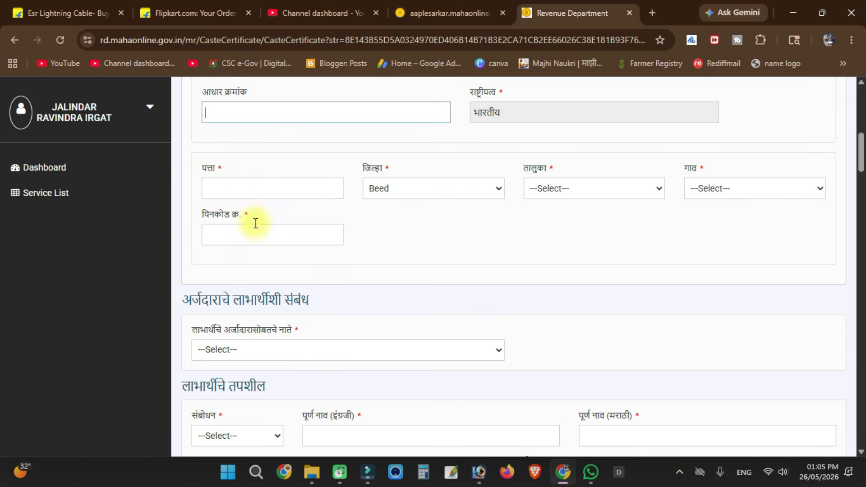
{"action": "left_click", "coordinate": [237, 189]}
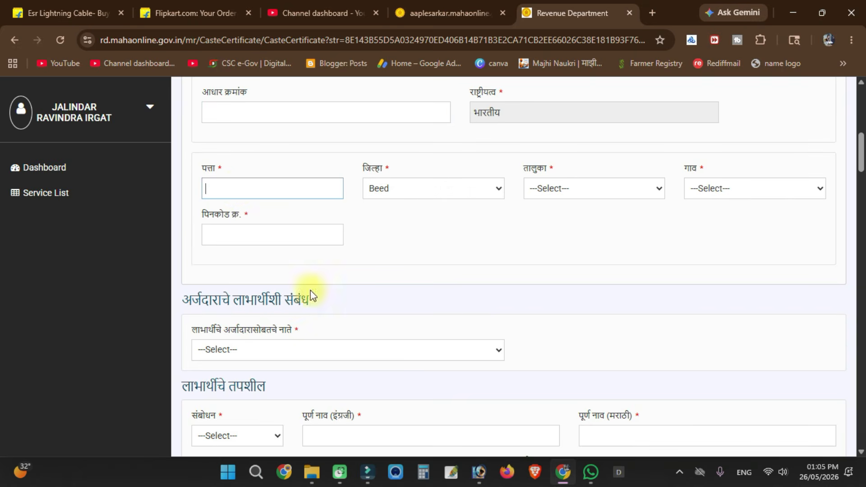
{"action": "left_click", "coordinate": [418, 248]}
{"action": "scroll", "coordinate": [418, 253], "scroll_direction": "down", "scroll_amount": 3}
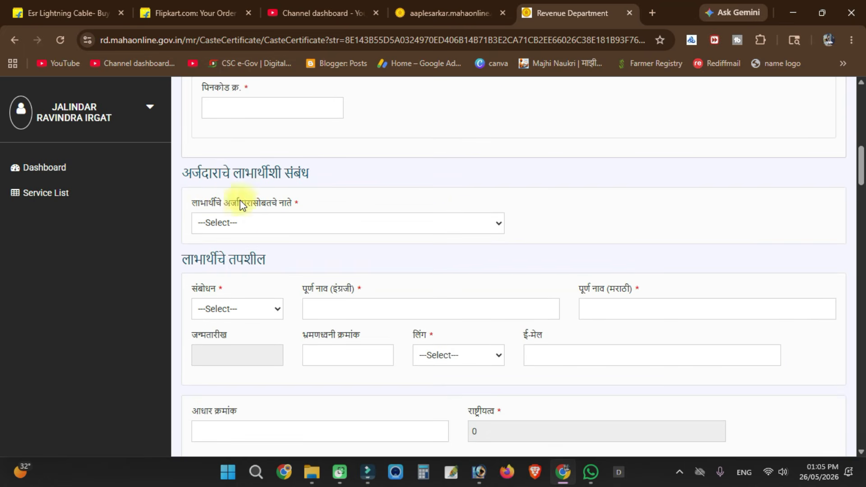
{"action": "left_click", "coordinate": [310, 222]}
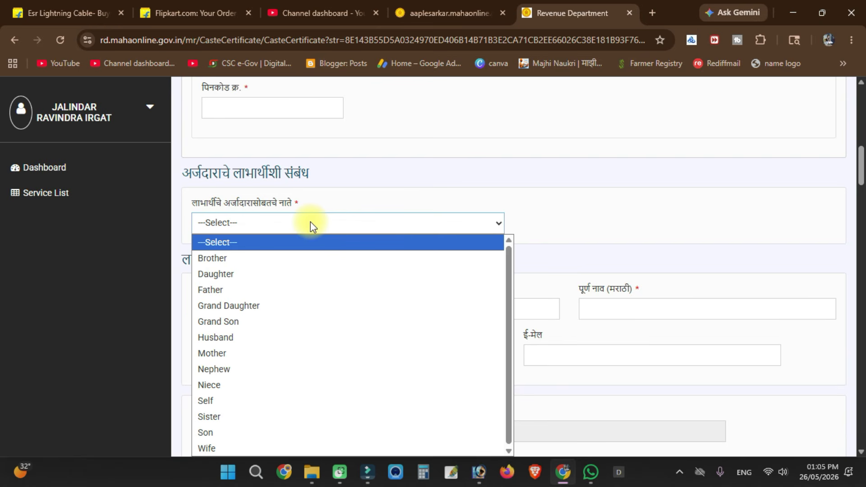
{"action": "left_click", "coordinate": [237, 432]}
{"action": "left_click", "coordinate": [383, 148]}
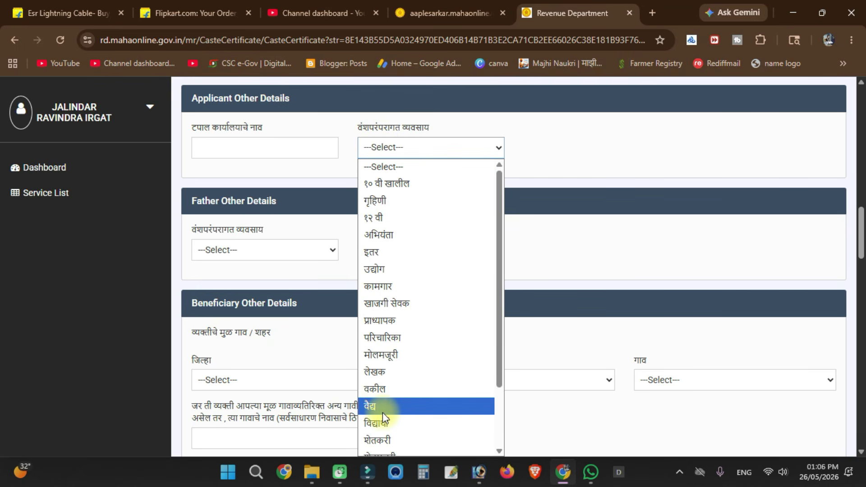
- Set hereditary occupation to शेतकरी and the native place to Beed district, Kaij taluka
{"action": "left_click", "coordinate": [386, 439]}
{"action": "scroll", "coordinate": [379, 343], "scroll_direction": "down", "scroll_amount": 2}
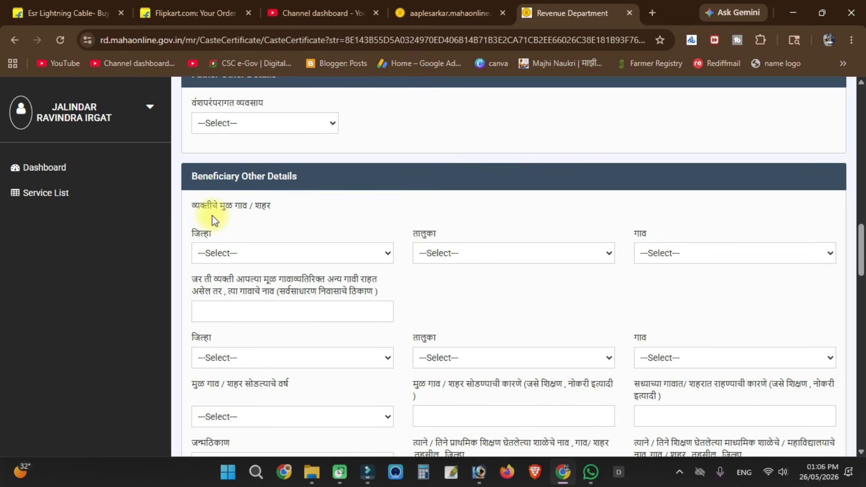
{"action": "left_click", "coordinate": [252, 253]}
{"action": "scroll", "coordinate": [243, 91], "scroll_direction": "down", "scroll_amount": 1}
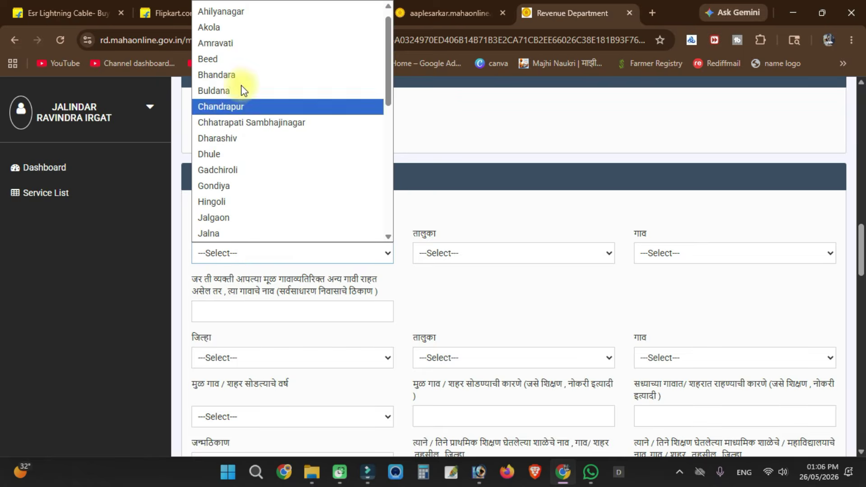
{"action": "left_click", "coordinate": [234, 59]}
{"action": "left_click", "coordinate": [473, 252]}
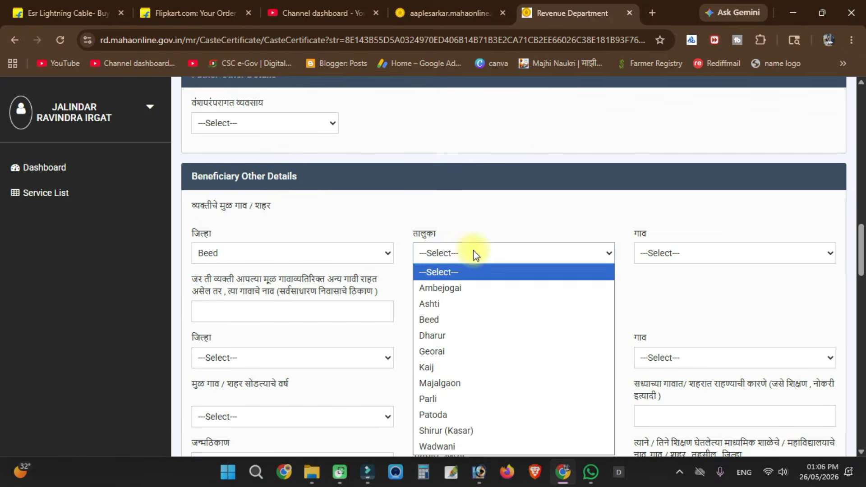
{"action": "left_click", "coordinate": [463, 368]}
{"action": "left_click", "coordinate": [667, 258]}
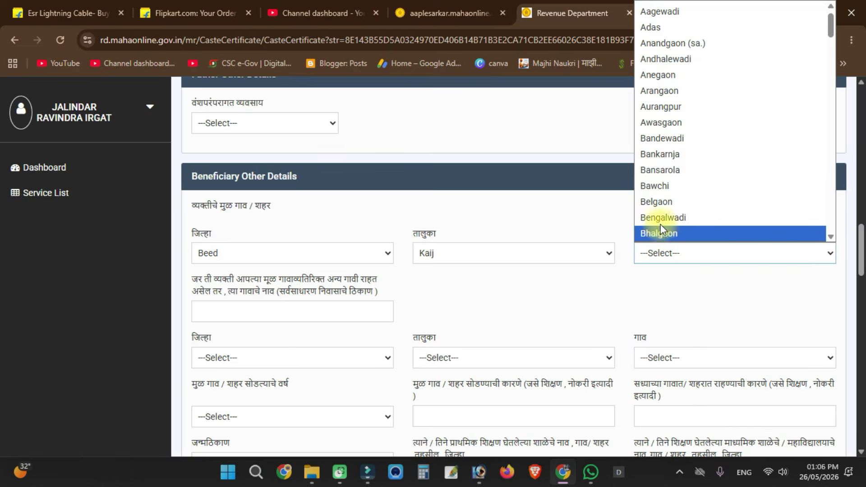
{"action": "left_click", "coordinate": [533, 265]}
- Move down to the other village of residence field and on toward the documents section
{"action": "scroll", "coordinate": [477, 290], "scroll_direction": "down", "scroll_amount": 3}
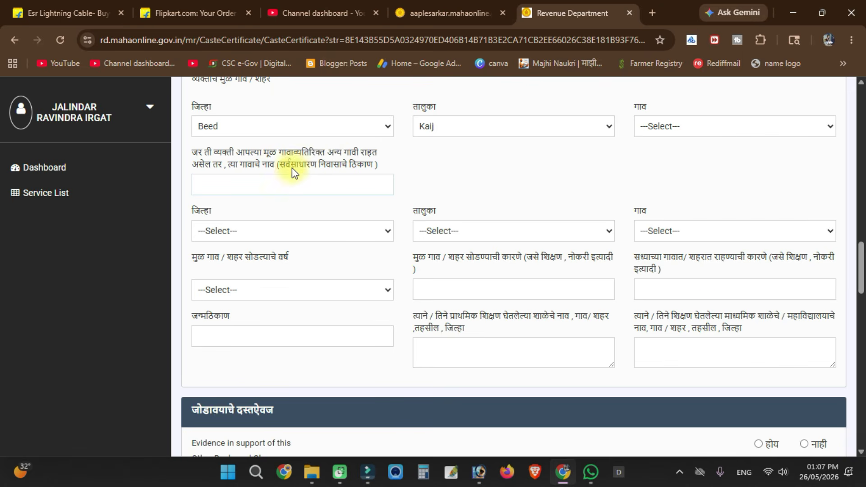
{"action": "left_click", "coordinate": [251, 184]}
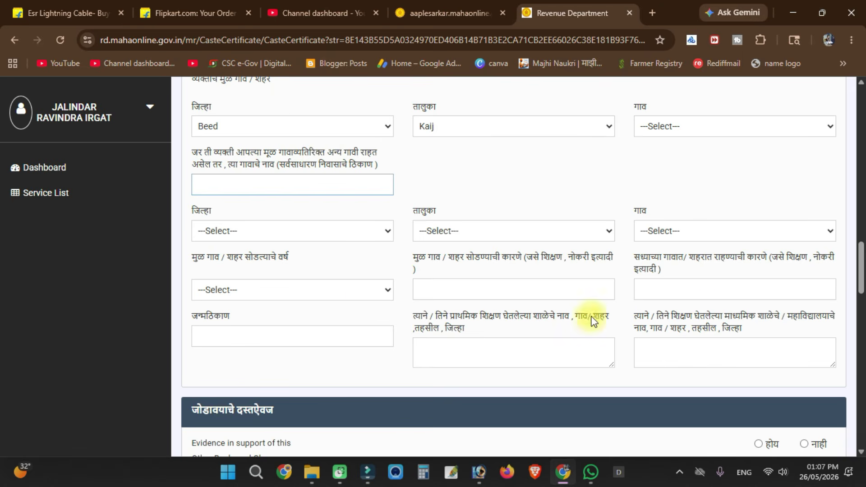
{"action": "scroll", "coordinate": [305, 266], "scroll_direction": "down", "scroll_amount": 3}
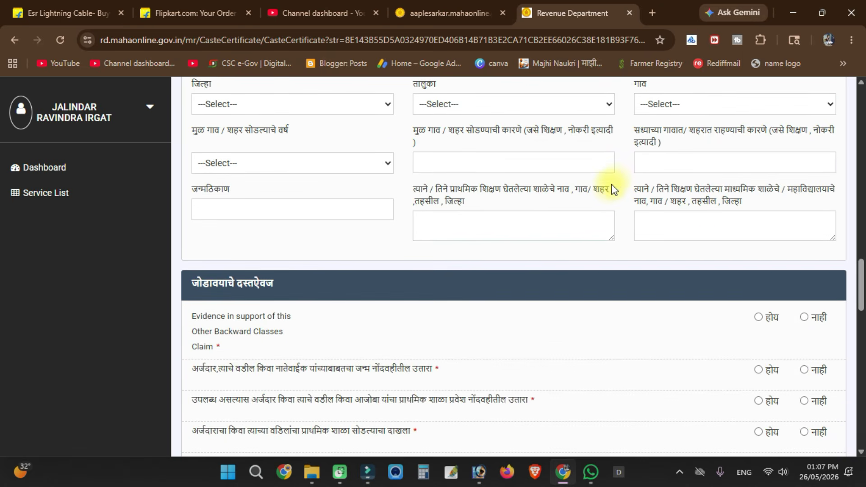
- Answer होय for OBC claim evidence and describe it as STATE CASTE CERTIFICATE
{"action": "scroll", "coordinate": [611, 187], "scroll_direction": "down", "scroll_amount": 3}
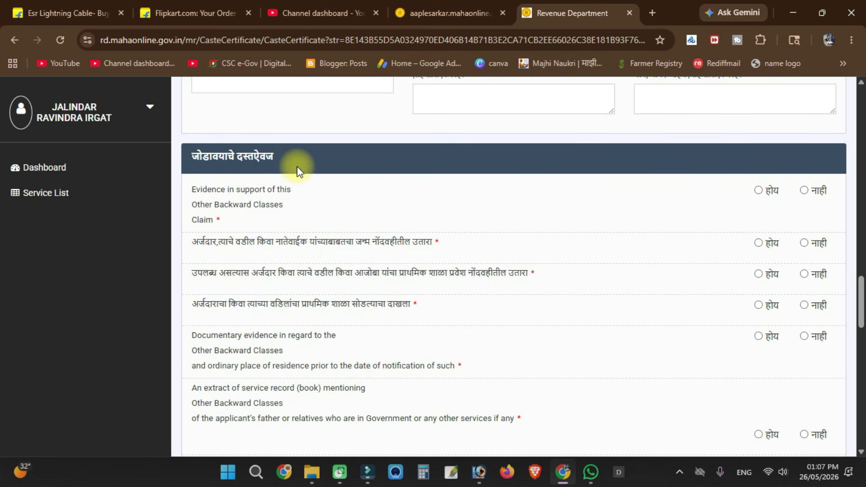
{"action": "scroll", "coordinate": [297, 166], "scroll_direction": "down", "scroll_amount": 1}
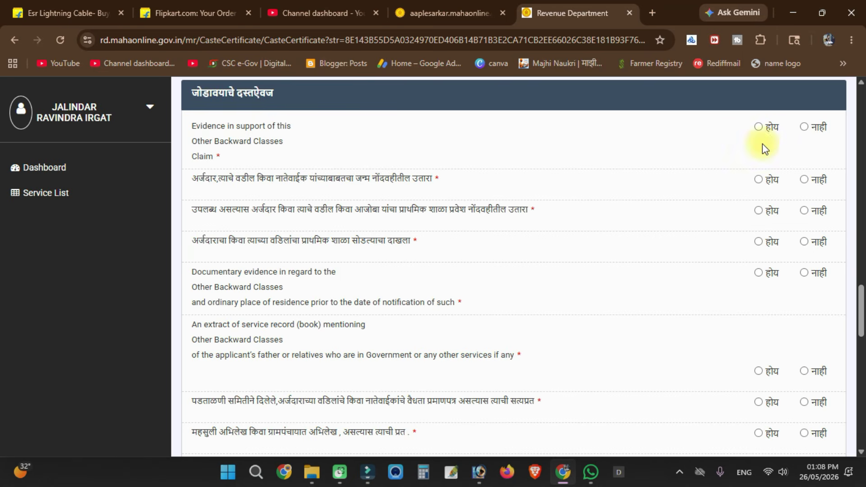
{"action": "left_click", "coordinate": [759, 127]}
{"action": "left_click", "coordinate": [257, 190]}
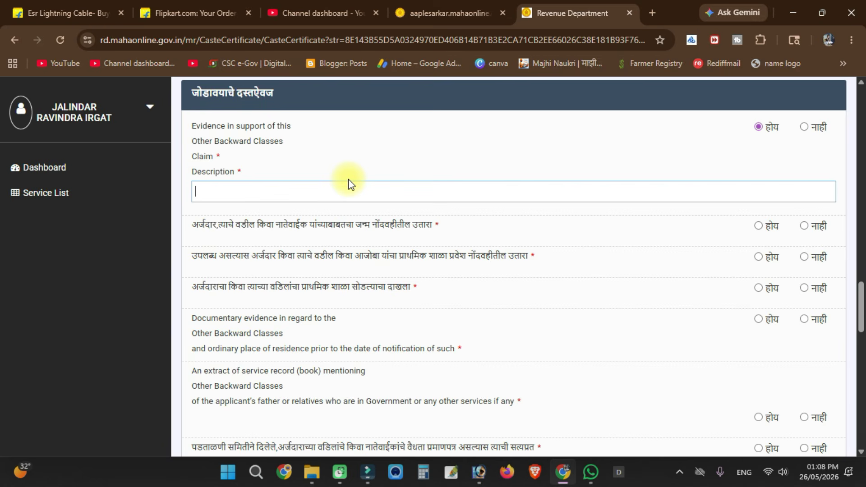
{"action": "type", "text": "CASTE CE"}
{"action": "type", "text": "RTIFICATE"}
{"action": "key", "text": "Home"}
{"action": "type", "text": "STATE"}
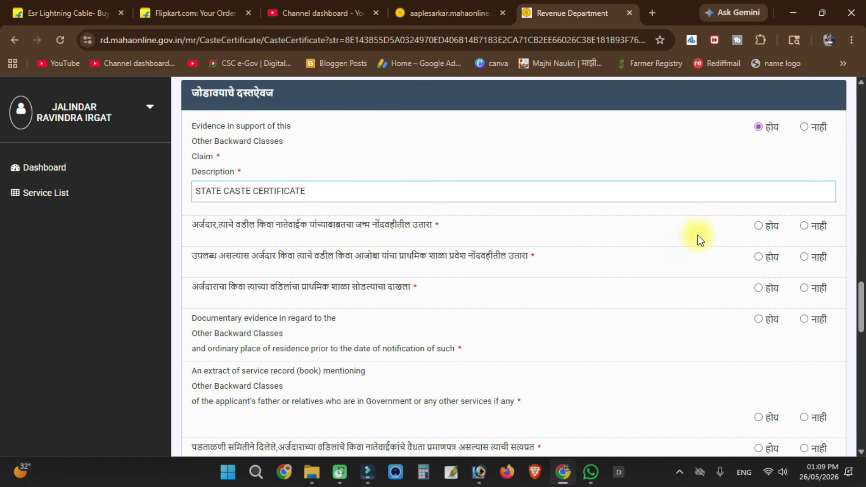
- Answer नाही for birth register and होय for school admission, pasting SWATACHA NIRGAM UTARA
{"action": "left_click", "coordinate": [803, 227]}
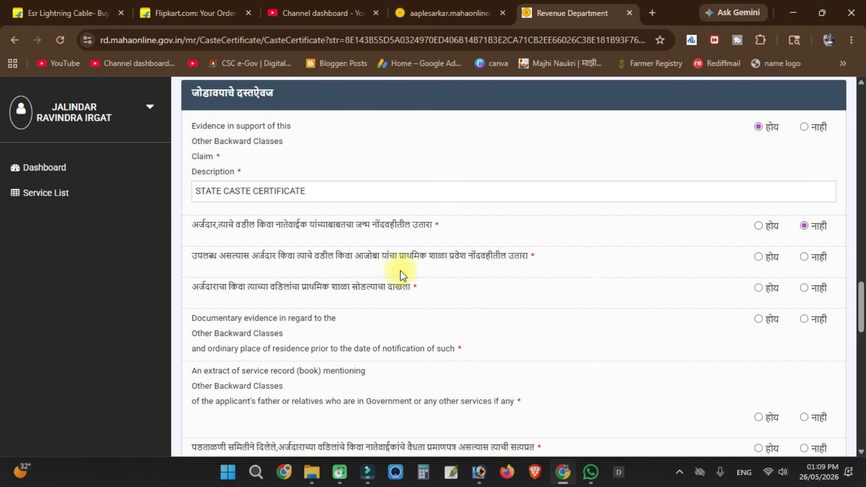
{"action": "left_click", "coordinate": [759, 258]}
{"action": "left_click", "coordinate": [546, 299]}
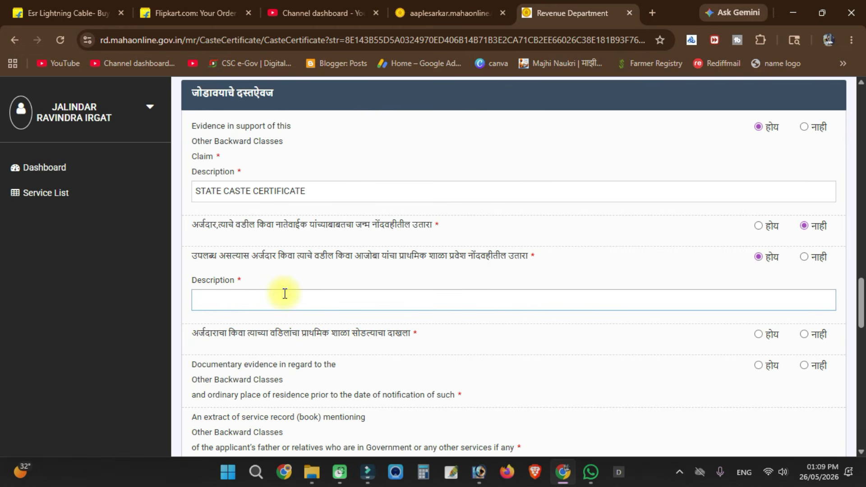
{"action": "type", "text": "SWATACHA NIRGAM UTARA"}
{"action": "scroll", "coordinate": [341, 268], "scroll_direction": "down", "scroll_amount": 3}
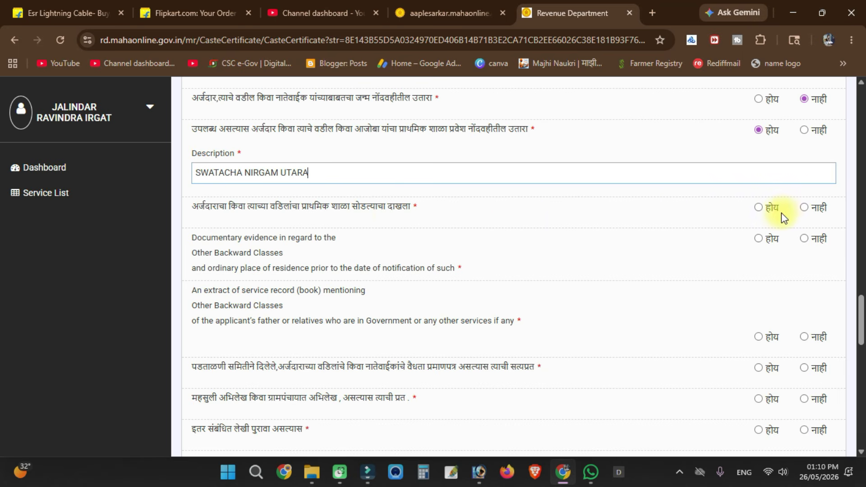
- Answer Yes for the school-leaving certificate and No for documentary residence evidence
{"action": "left_click", "coordinate": [760, 208]}
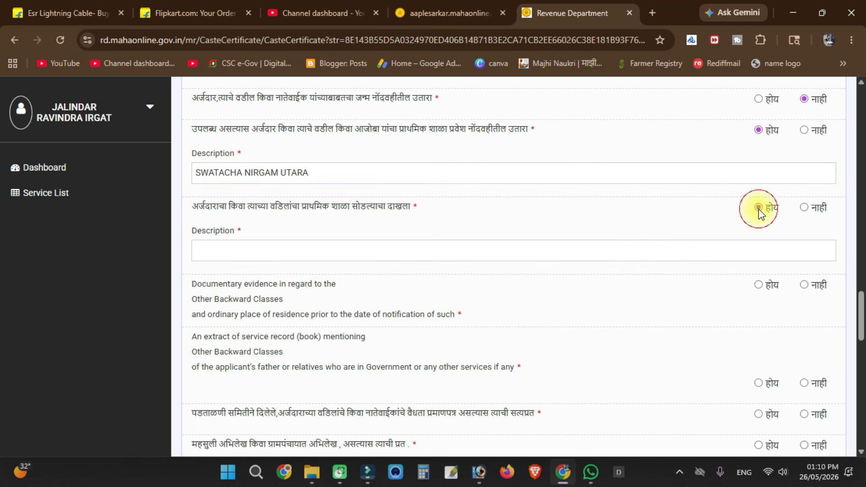
{"action": "left_click", "coordinate": [466, 252]}
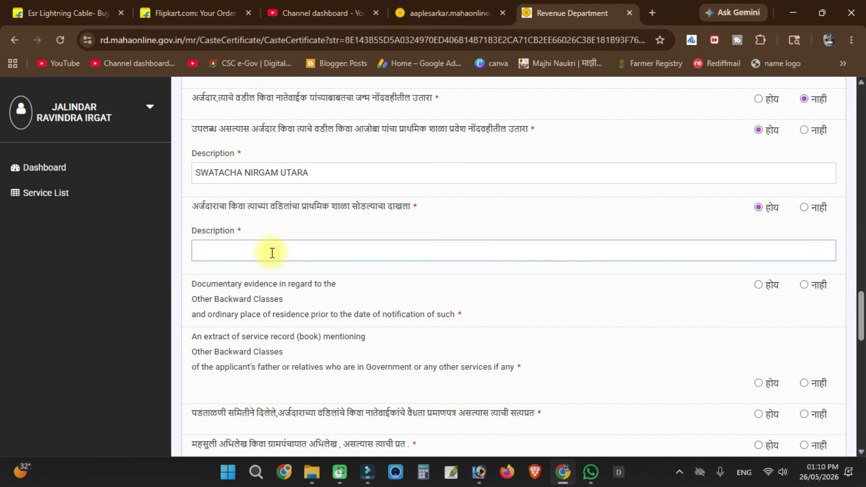
{"action": "scroll", "coordinate": [272, 253], "scroll_direction": "down", "scroll_amount": 2}
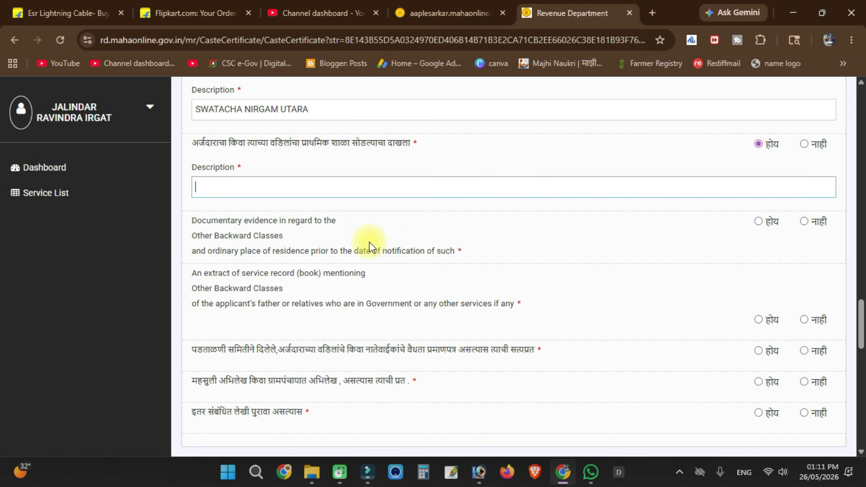
{"action": "left_click", "coordinate": [758, 222]}
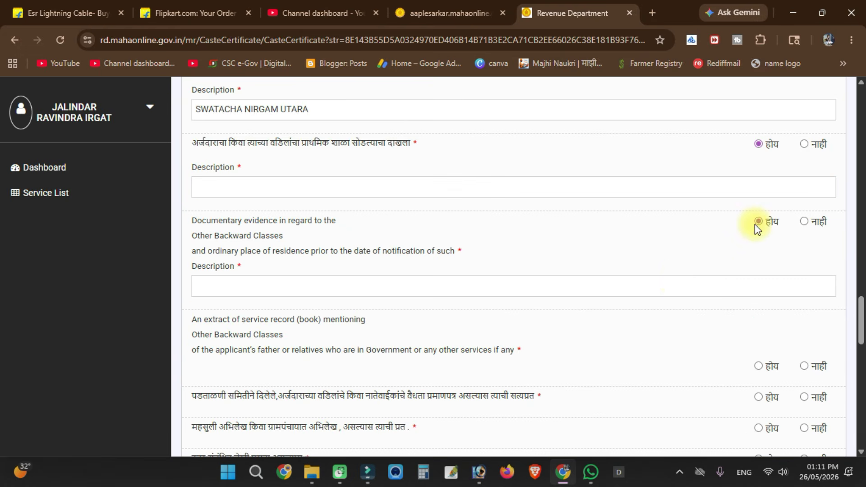
{"action": "left_click", "coordinate": [558, 289]}
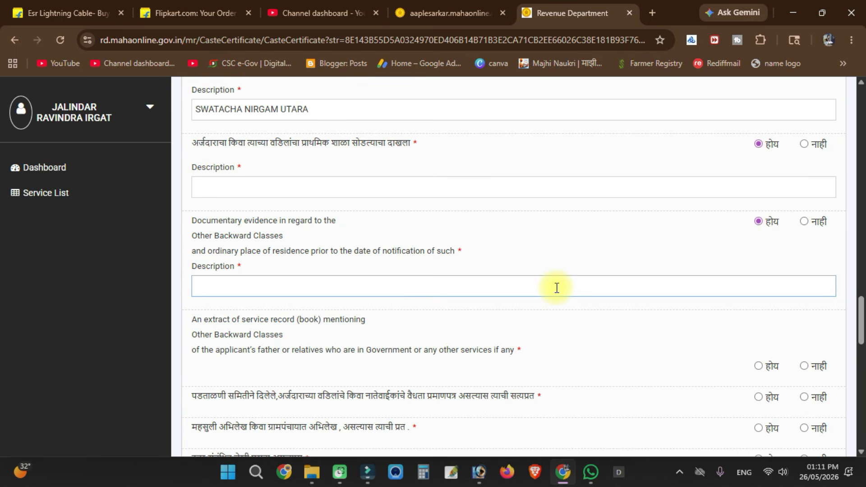
{"action": "left_click", "coordinate": [804, 221]}
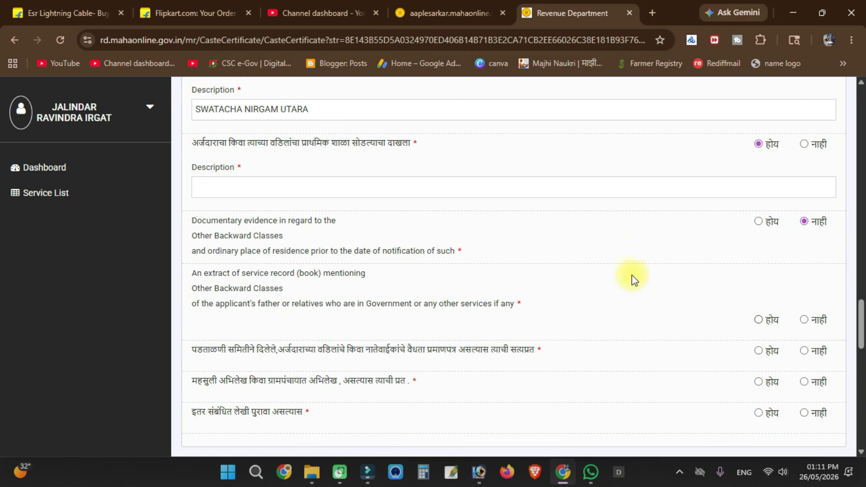
{"action": "scroll", "coordinate": [527, 275], "scroll_direction": "down", "scroll_amount": 1}
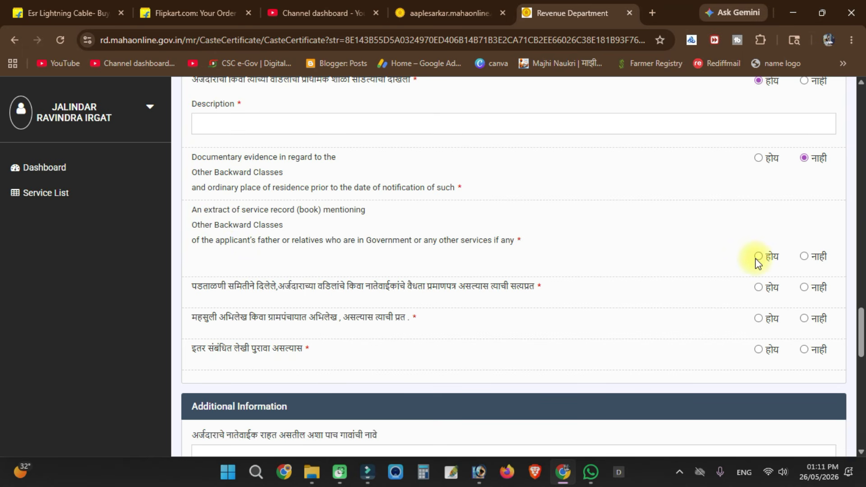
- Answer No for service record, validity certificate, revenue records and other related evidence
{"action": "left_click", "coordinate": [805, 258]}
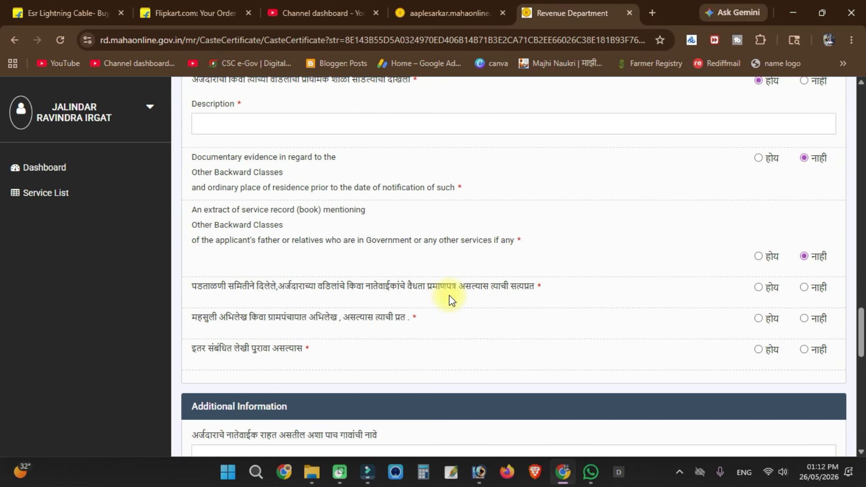
{"action": "left_click", "coordinate": [761, 287]}
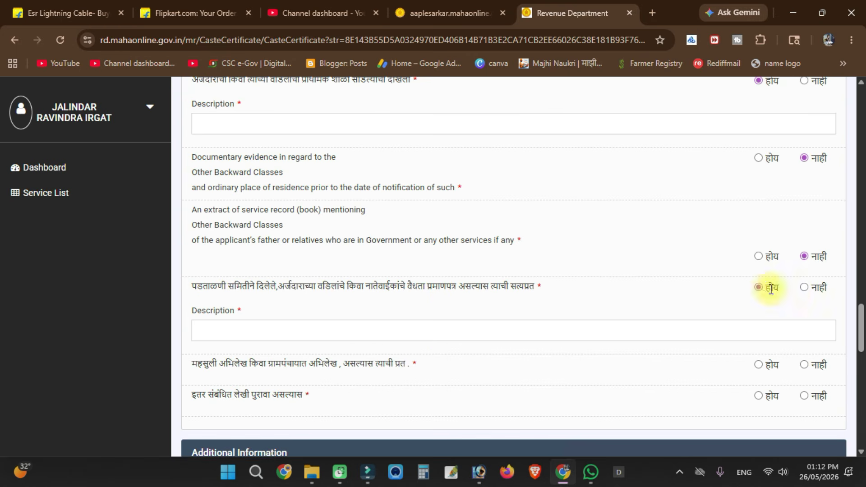
{"action": "left_click", "coordinate": [610, 328]}
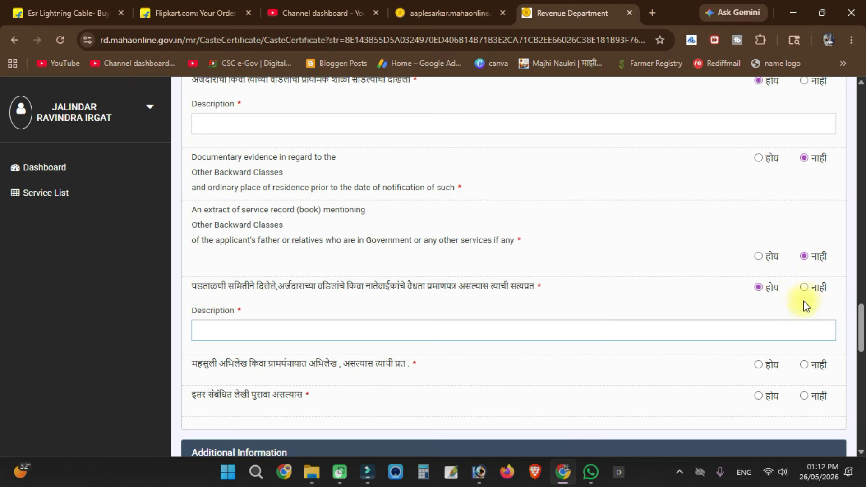
{"action": "left_click", "coordinate": [805, 288]}
{"action": "scroll", "coordinate": [456, 294], "scroll_direction": "down", "scroll_amount": 1}
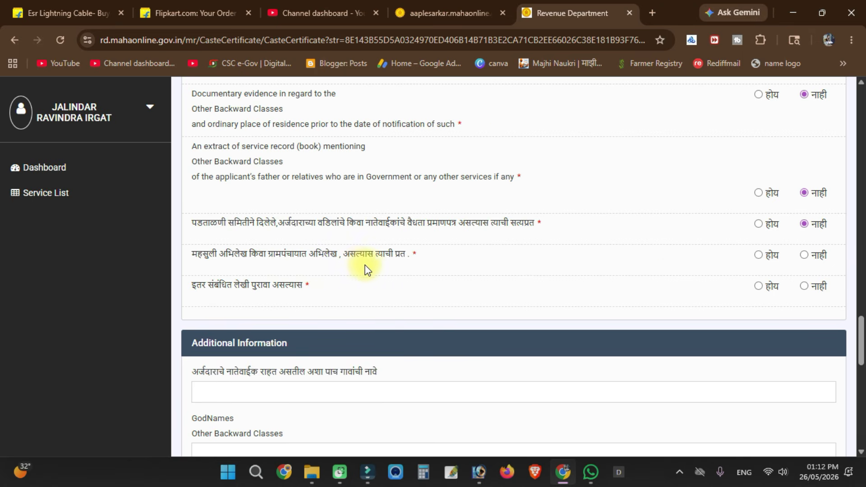
{"action": "left_click", "coordinate": [803, 257]}
{"action": "left_click", "coordinate": [808, 288]}
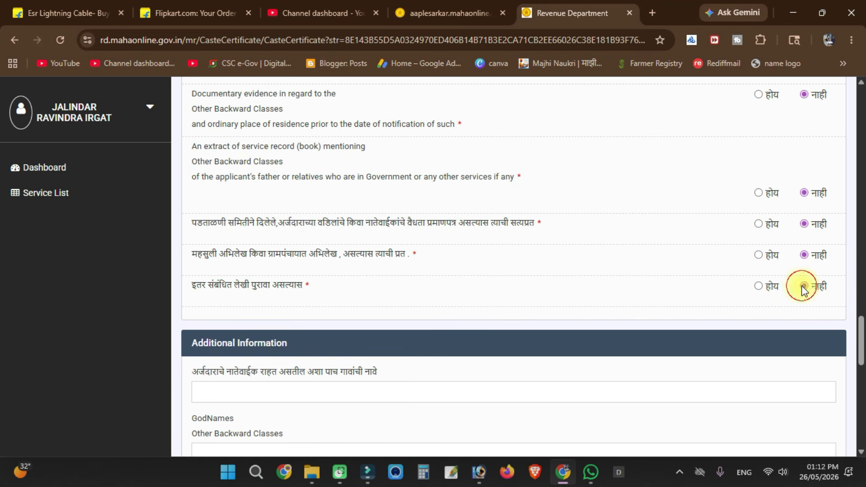
{"action": "scroll", "coordinate": [633, 288], "scroll_direction": "down", "scroll_amount": 3}
- Go through the relatives' villages, god names and deities fields, answering No for original-village proof
{"action": "scroll", "coordinate": [632, 290], "scroll_direction": "down", "scroll_amount": 1}
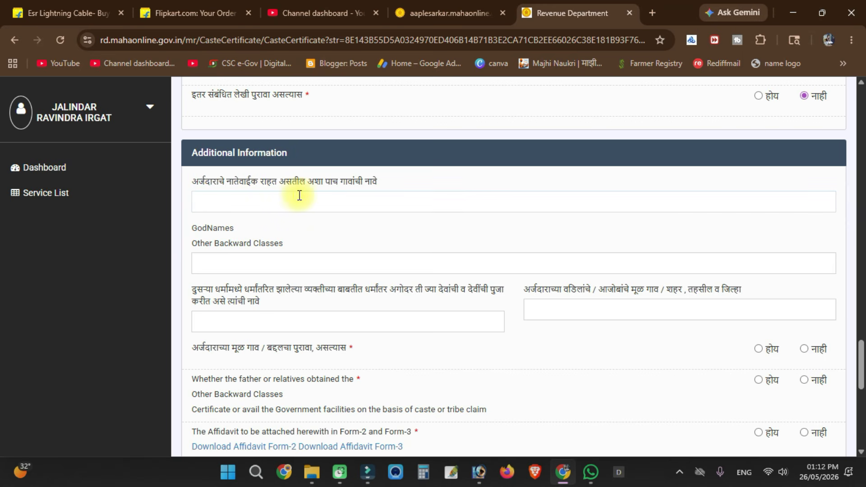
{"action": "left_click", "coordinate": [340, 201]}
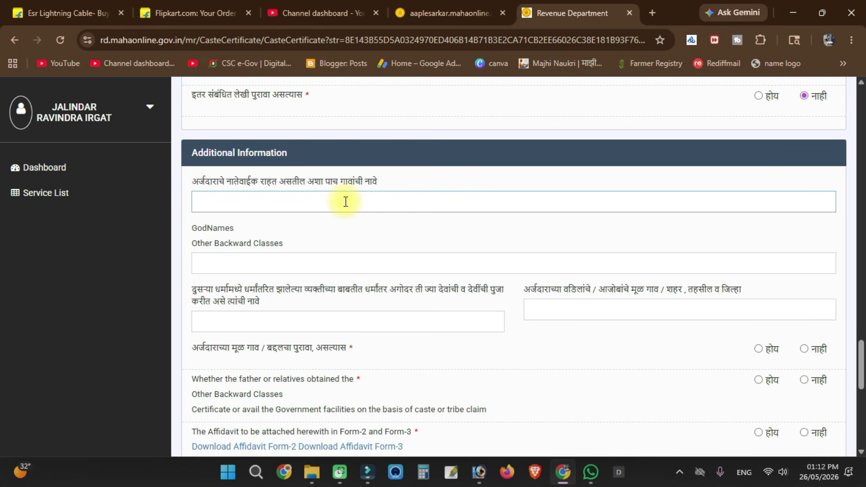
{"action": "scroll", "coordinate": [343, 201], "scroll_direction": "down", "scroll_amount": 2}
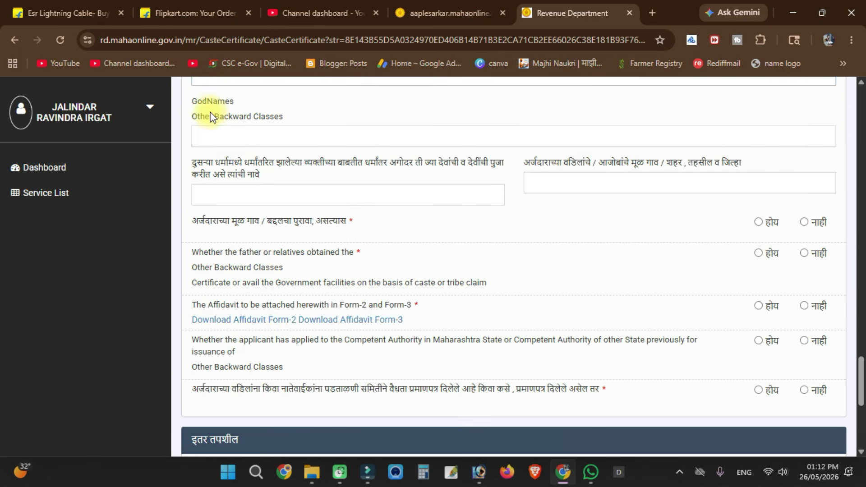
{"action": "left_click", "coordinate": [363, 148]}
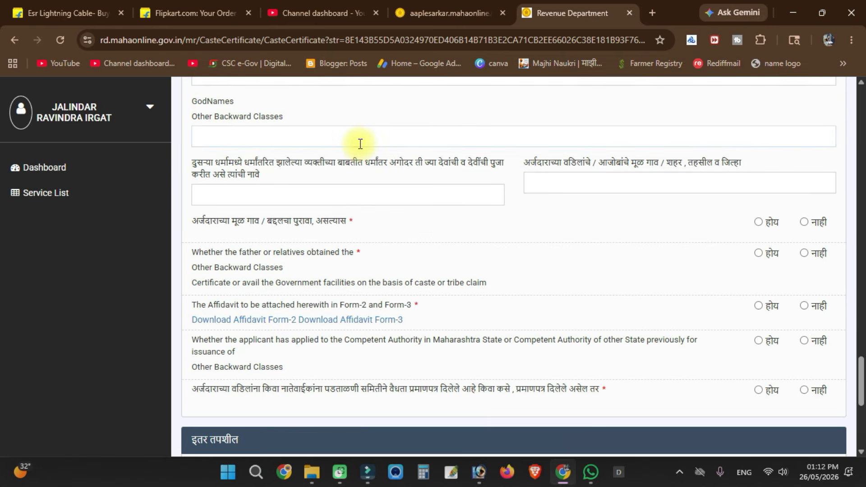
{"action": "scroll", "coordinate": [337, 195], "scroll_direction": "down", "scroll_amount": 1}
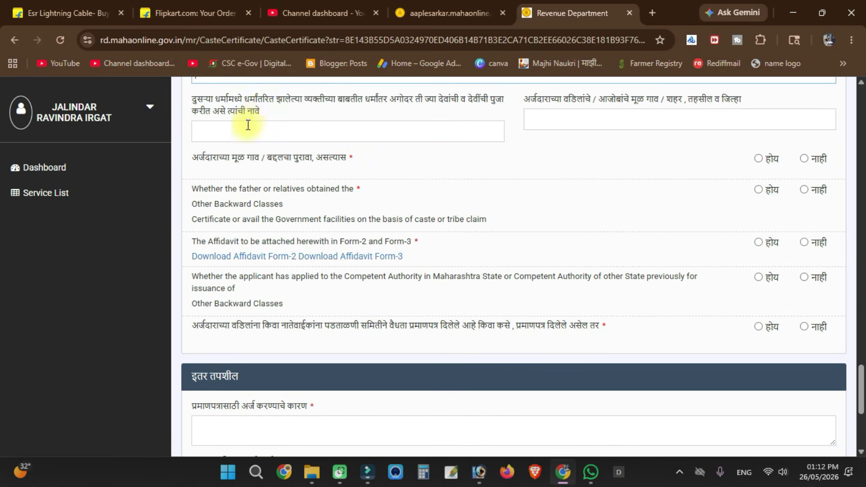
{"action": "scroll", "coordinate": [248, 128], "scroll_direction": "up", "scroll_amount": 1}
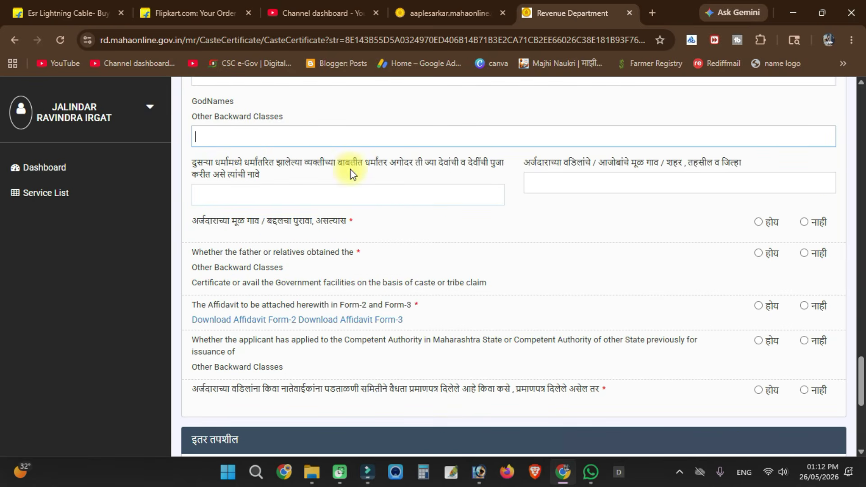
{"action": "left_click", "coordinate": [391, 203]}
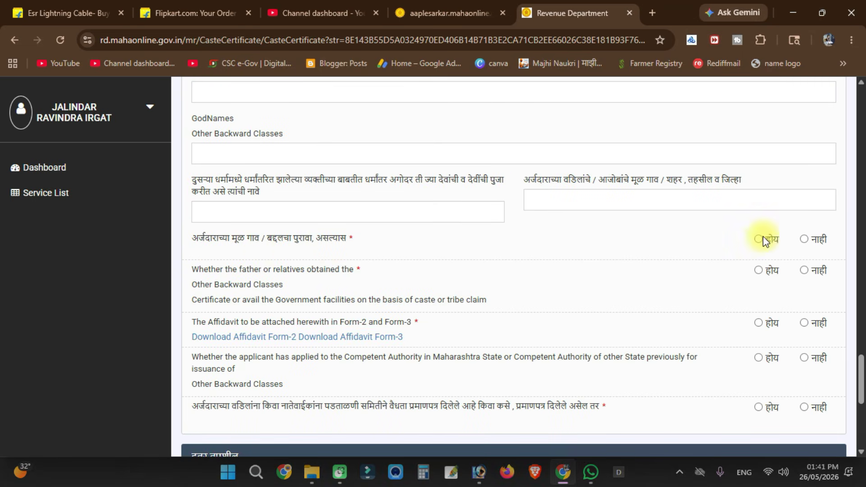
{"action": "left_click", "coordinate": [804, 240]}
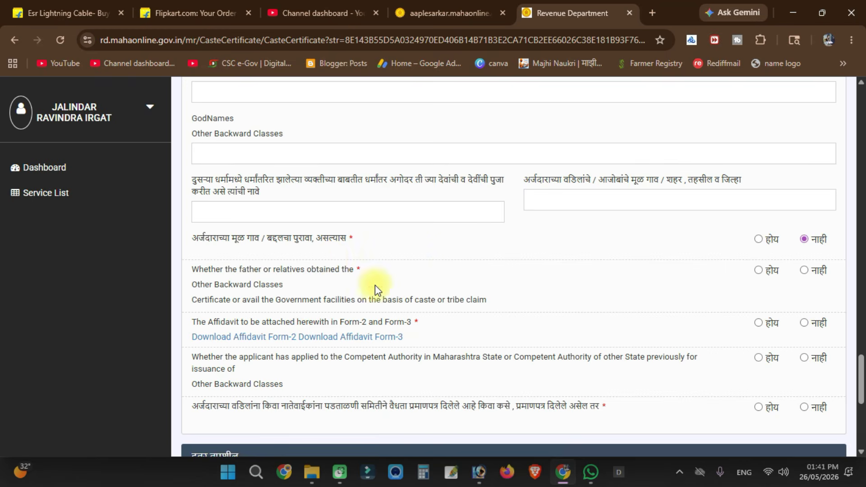
- Fill the reason for applying, answer the affidavit question, and save the application
{"action": "scroll", "coordinate": [431, 272], "scroll_direction": "down", "scroll_amount": 4}
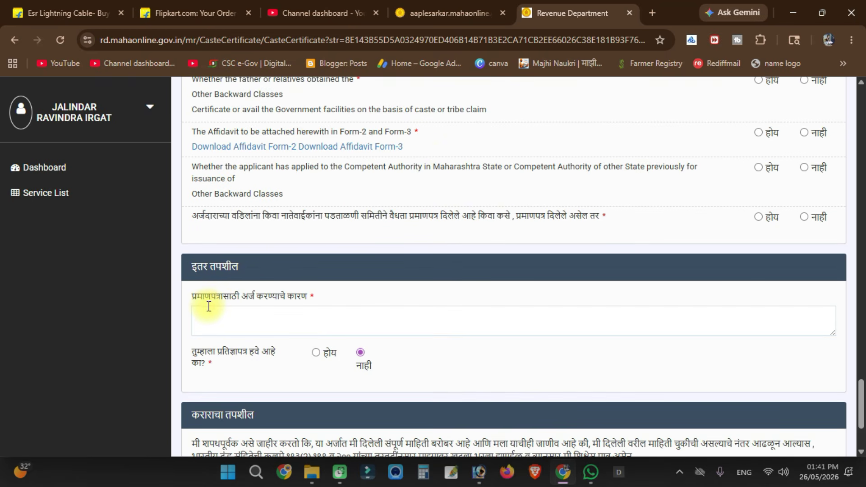
{"action": "left_click", "coordinate": [299, 325]}
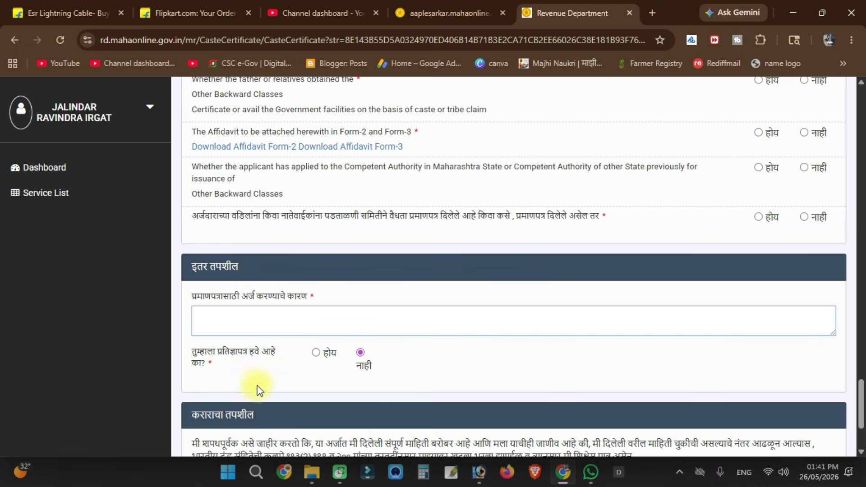
{"action": "scroll", "coordinate": [239, 361], "scroll_direction": "down", "scroll_amount": 1}
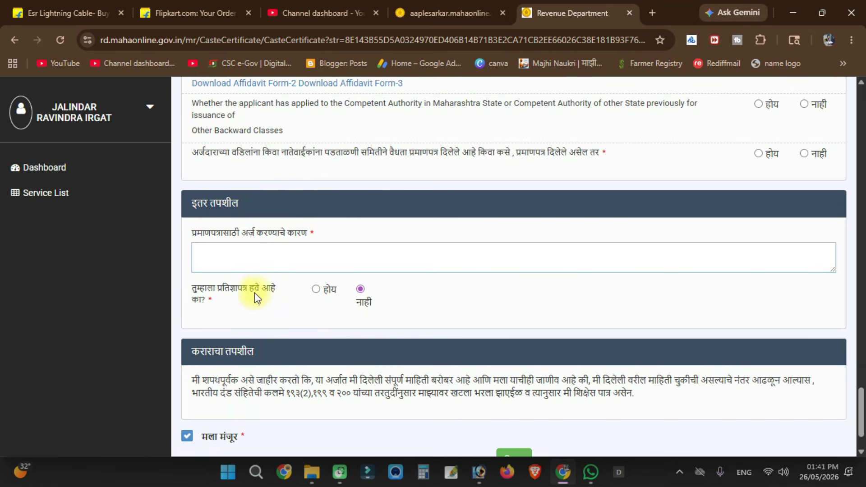
{"action": "left_click", "coordinate": [319, 290]}
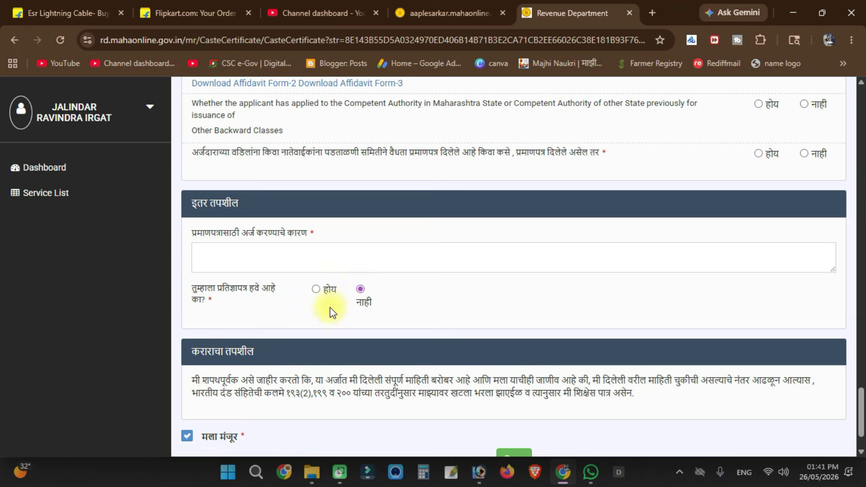
{"action": "scroll", "coordinate": [331, 309], "scroll_direction": "down", "scroll_amount": 2}
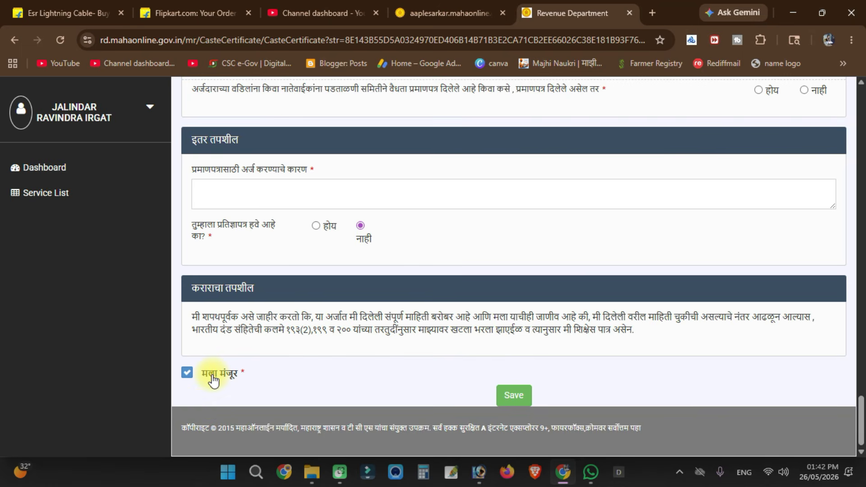
{"action": "left_click", "coordinate": [515, 396]}
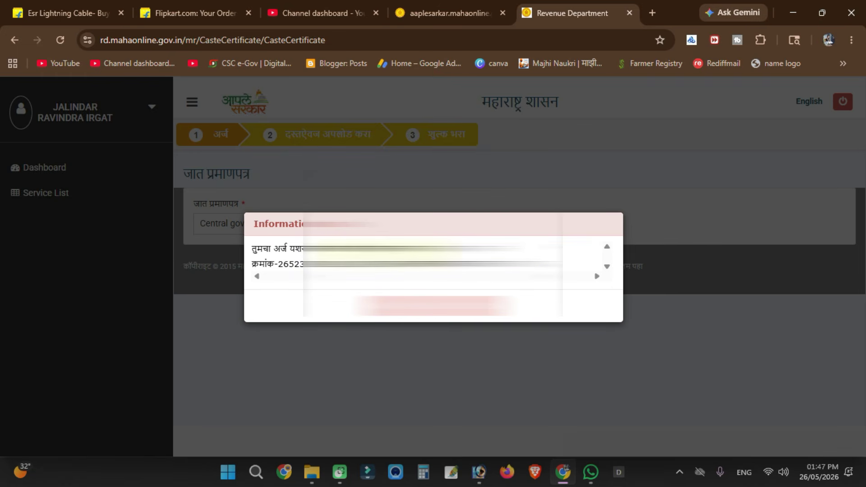
- Select the application number in the saved-application notice, then dismiss it with OK
{"action": "double_click", "coordinate": [282, 265]}
{"action": "left_click_drag", "start_coordinate": [361, 268], "coordinate": [435, 267]}
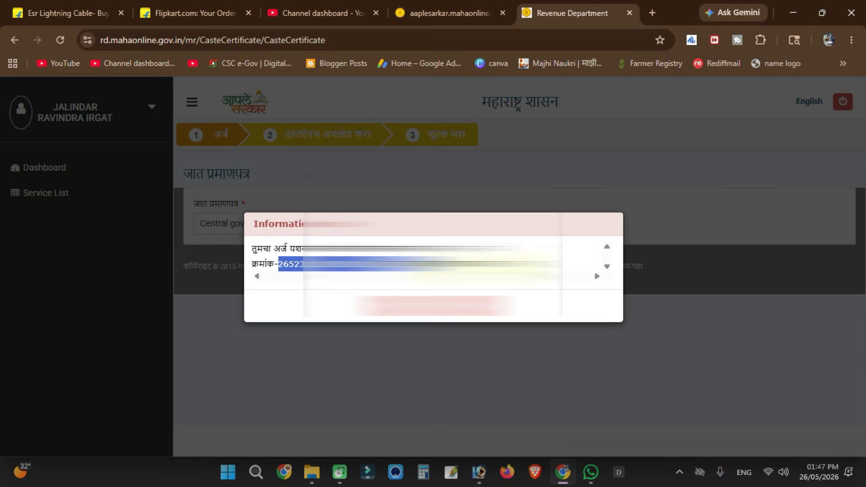
{"action": "left_click", "coordinate": [435, 309]}
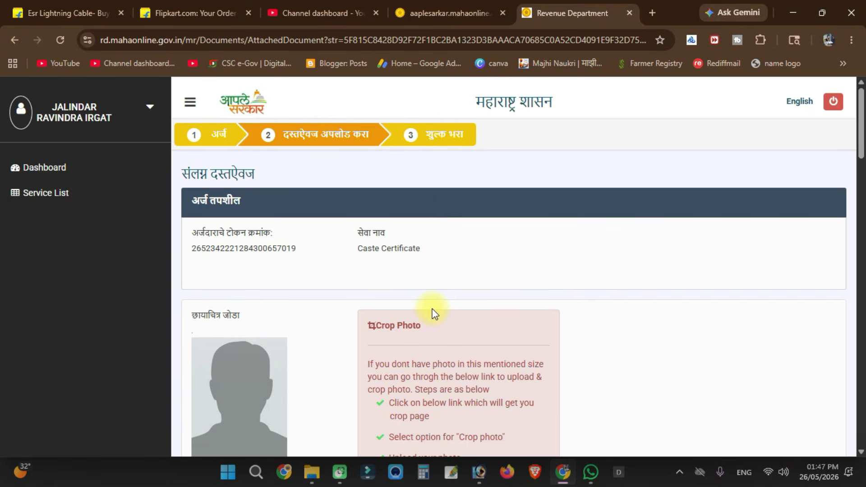
- Try the Live Photo option with camera access allowed, then switch back to Upload Photo
{"action": "scroll", "coordinate": [434, 313], "scroll_direction": "down", "scroll_amount": 2}
{"action": "scroll", "coordinate": [237, 289], "scroll_direction": "down", "scroll_amount": 1}
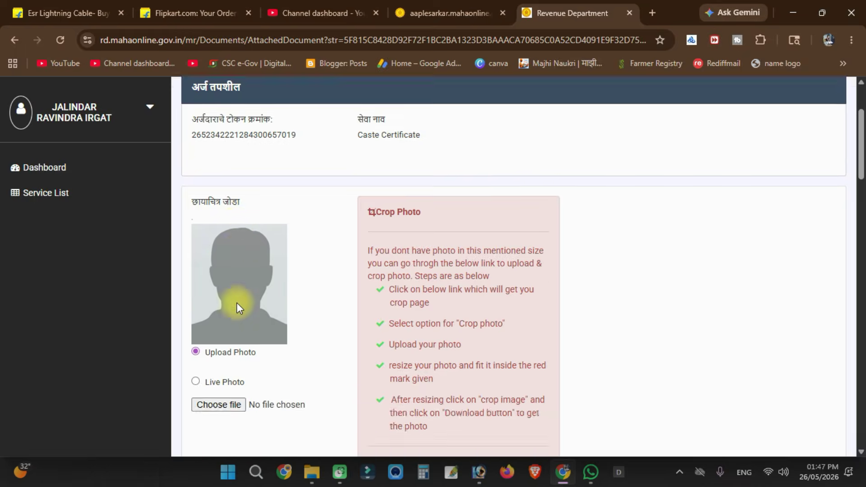
{"action": "left_click", "coordinate": [195, 368]}
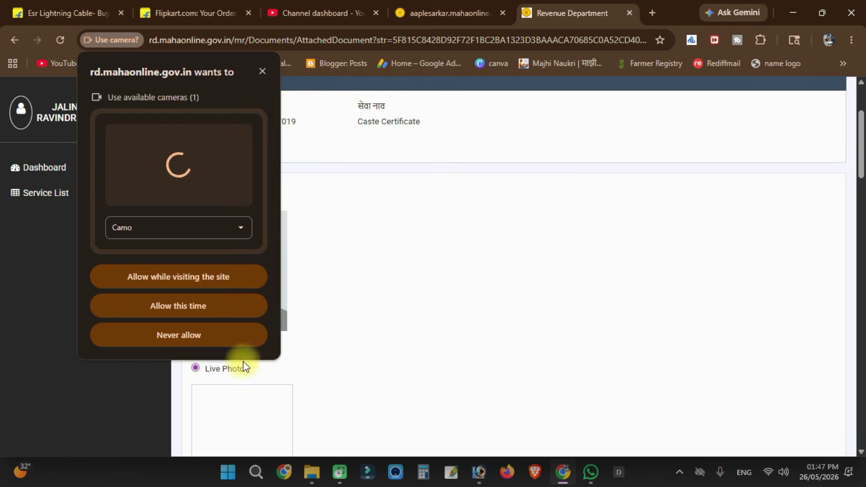
{"action": "left_click", "coordinate": [207, 277]}
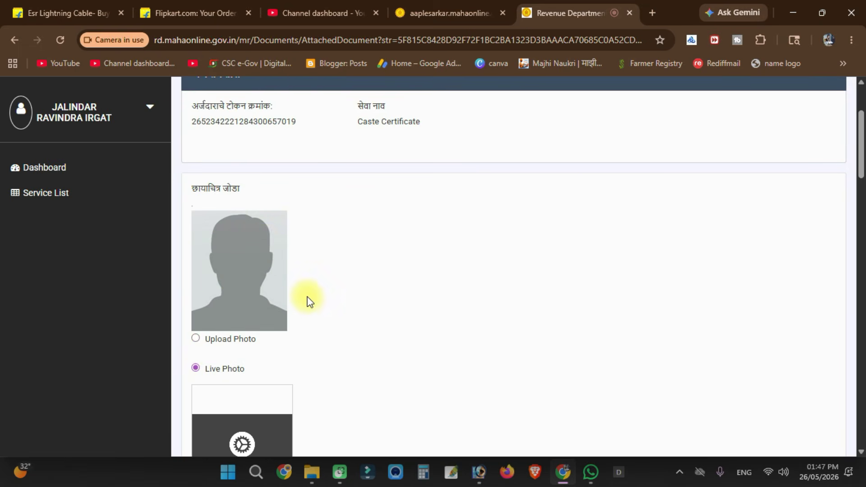
{"action": "scroll", "coordinate": [280, 298], "scroll_direction": "down", "scroll_amount": 1}
{"action": "left_click", "coordinate": [195, 275]}
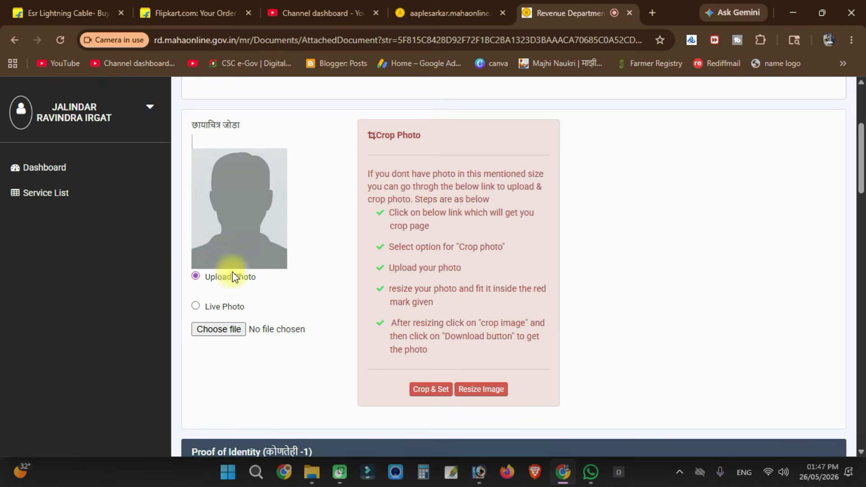
- Tick I agree on the self declaration and submit the documents with Upload Documents
{"action": "scroll", "coordinate": [242, 222], "scroll_direction": "down", "scroll_amount": 4}
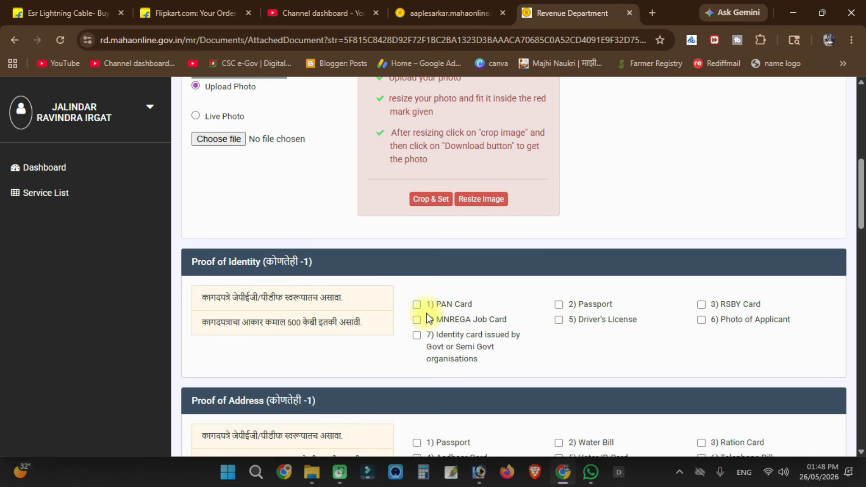
{"action": "scroll", "coordinate": [428, 316], "scroll_direction": "down", "scroll_amount": 1}
{"action": "scroll", "coordinate": [465, 276], "scroll_direction": "down", "scroll_amount": 1}
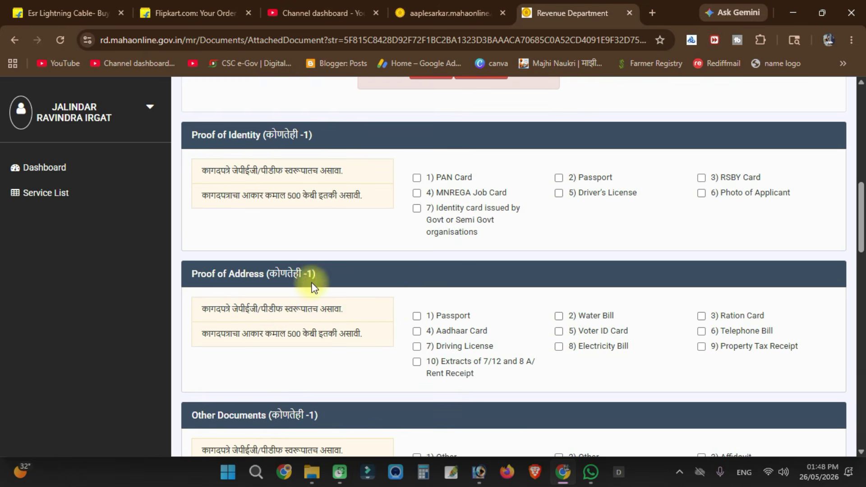
{"action": "scroll", "coordinate": [528, 316], "scroll_direction": "down", "scroll_amount": 3}
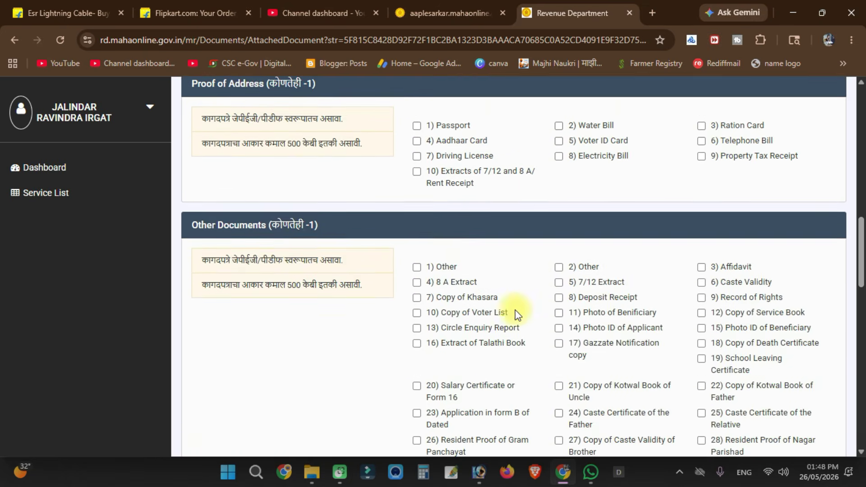
{"action": "scroll", "coordinate": [374, 259], "scroll_direction": "down", "scroll_amount": 2}
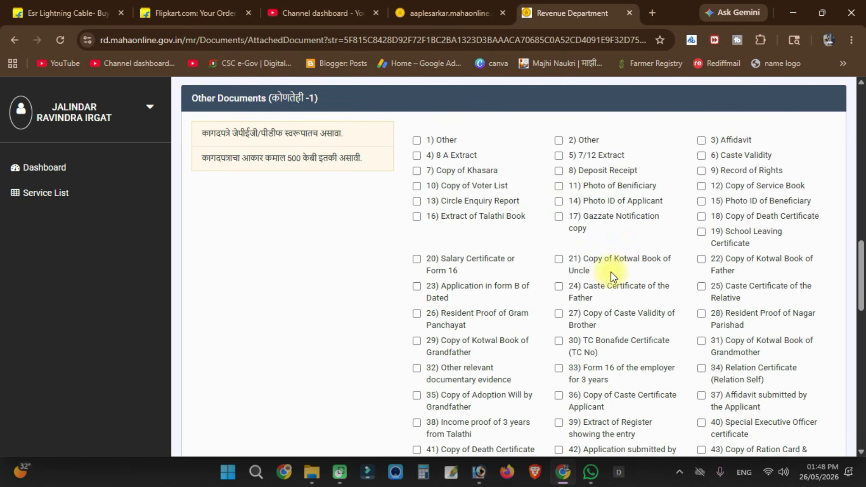
{"action": "scroll", "coordinate": [610, 272], "scroll_direction": "down", "scroll_amount": 4}
{"action": "scroll", "coordinate": [659, 263], "scroll_direction": "down", "scroll_amount": 7}
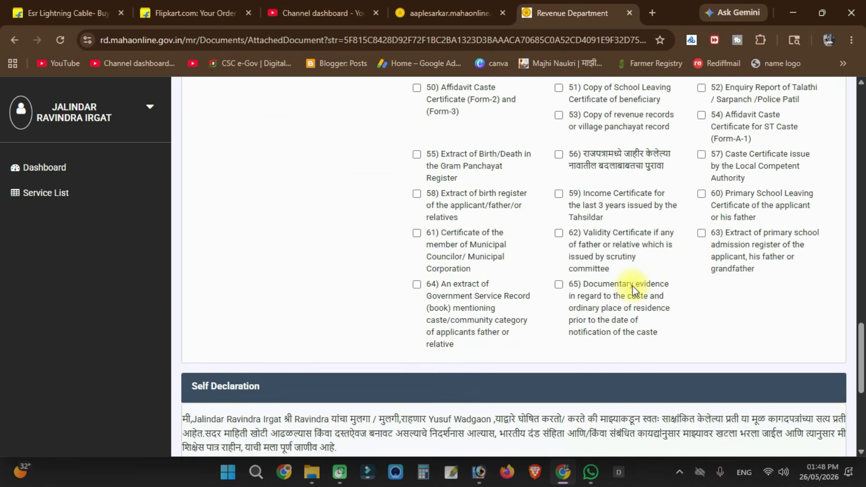
{"action": "scroll", "coordinate": [271, 280], "scroll_direction": "down", "scroll_amount": 2}
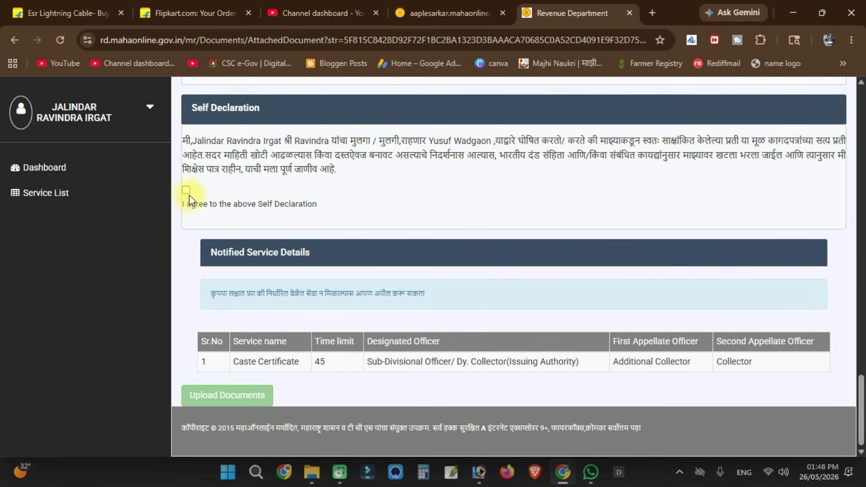
{"action": "left_click", "coordinate": [186, 190]}
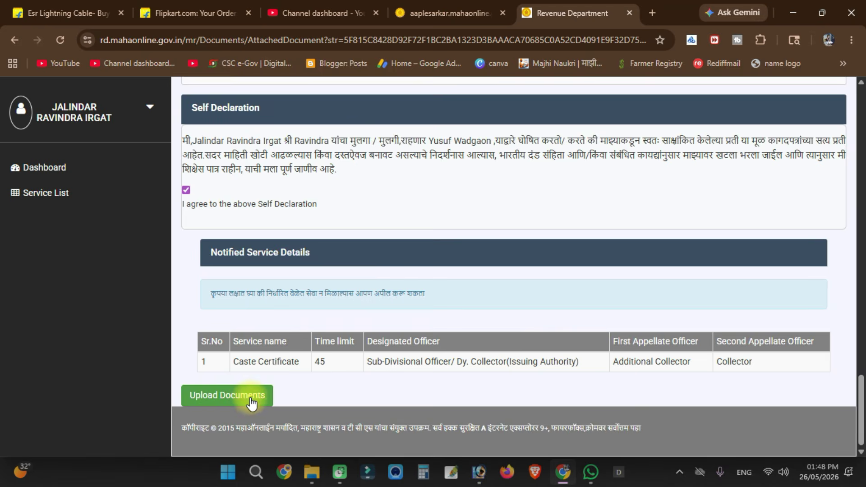
{"action": "left_click", "coordinate": [251, 402]}
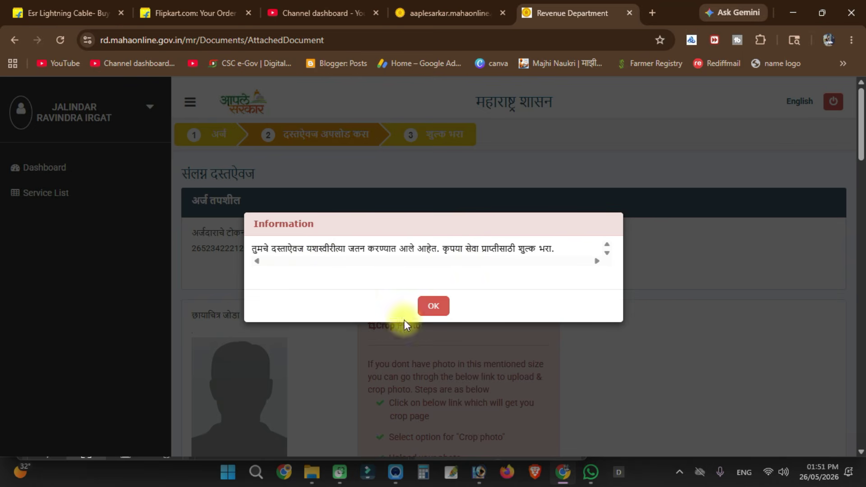
- Dismiss the documents-saved notice and confirm the ₹128.00 fee with पुष्टी करा
{"action": "left_click", "coordinate": [433, 308]}
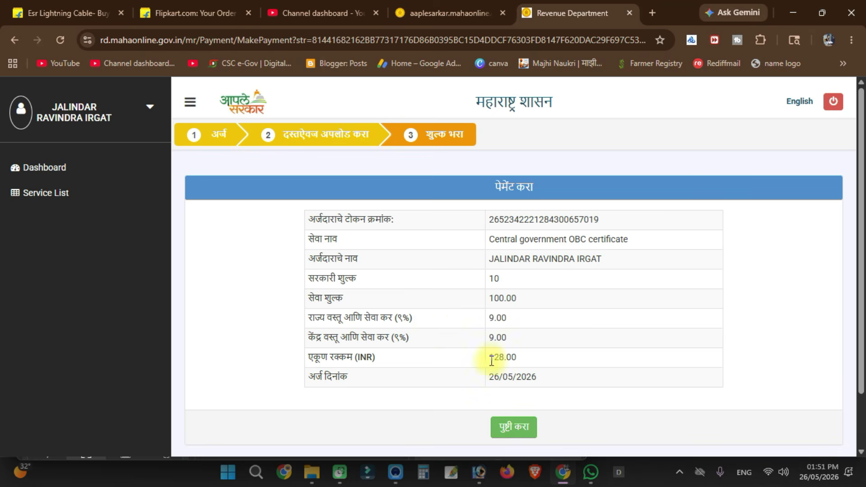
{"action": "scroll", "coordinate": [500, 367], "scroll_direction": "down", "scroll_amount": 2}
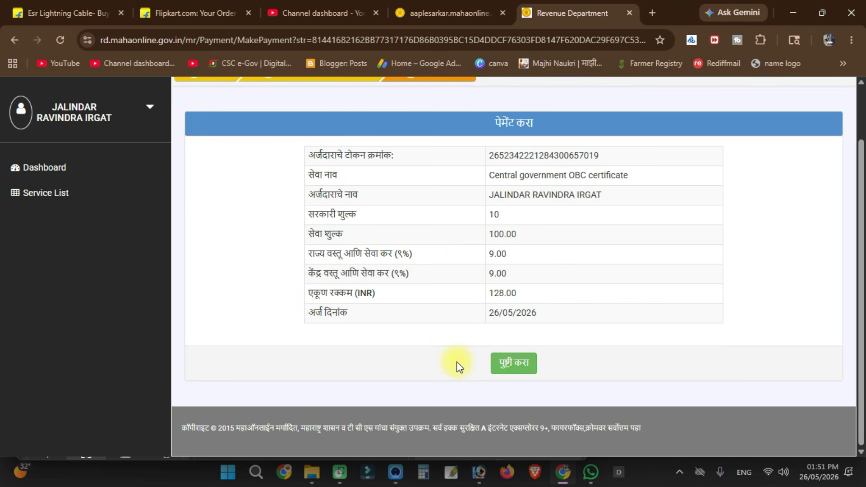
{"action": "left_click", "coordinate": [509, 366]}
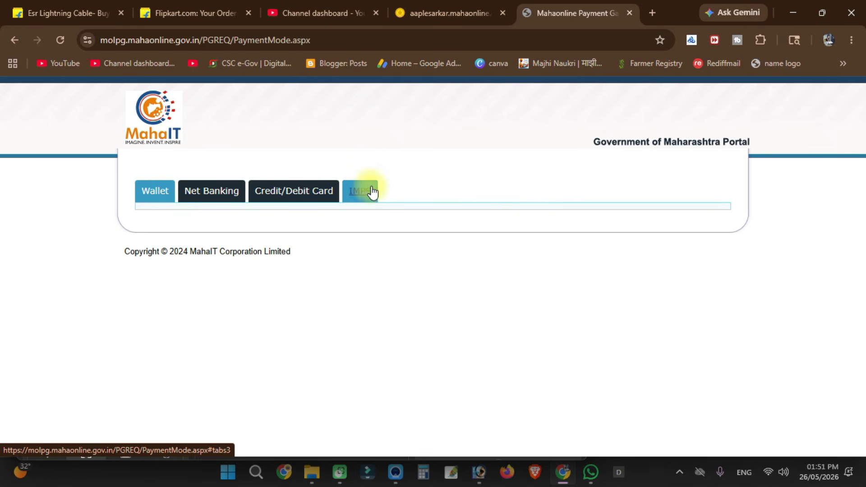
- Choose PayGov under Credit/Debit Card and proceed for payment
{"action": "left_click", "coordinate": [318, 192]}
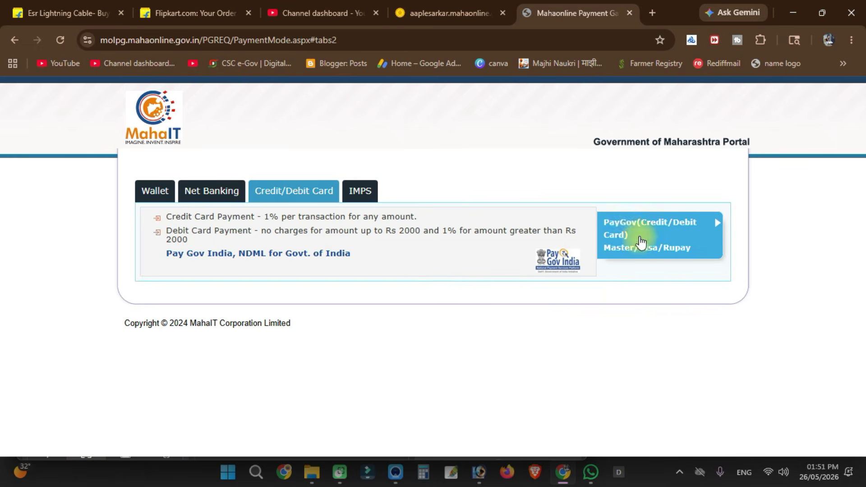
{"action": "left_click", "coordinate": [631, 231]}
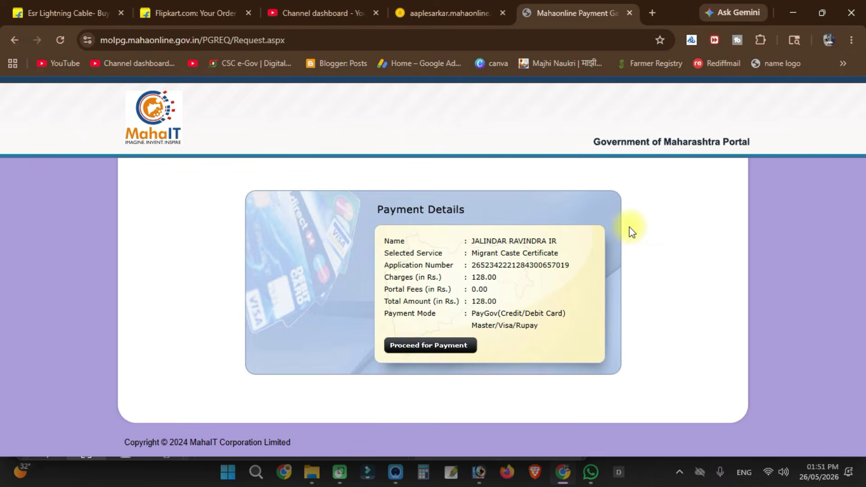
{"action": "left_click", "coordinate": [418, 346]}
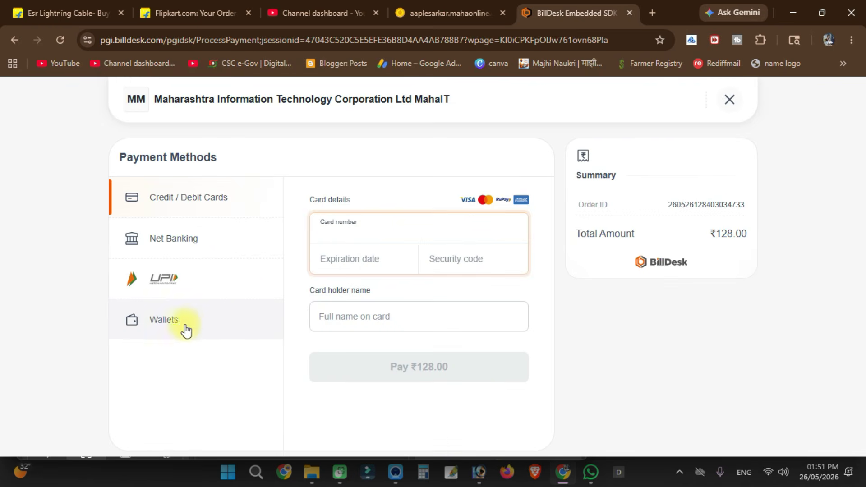
- Show the UPI QR code in BillDesk, close it, and select the application number on the dashboard
{"action": "left_click", "coordinate": [176, 285]}
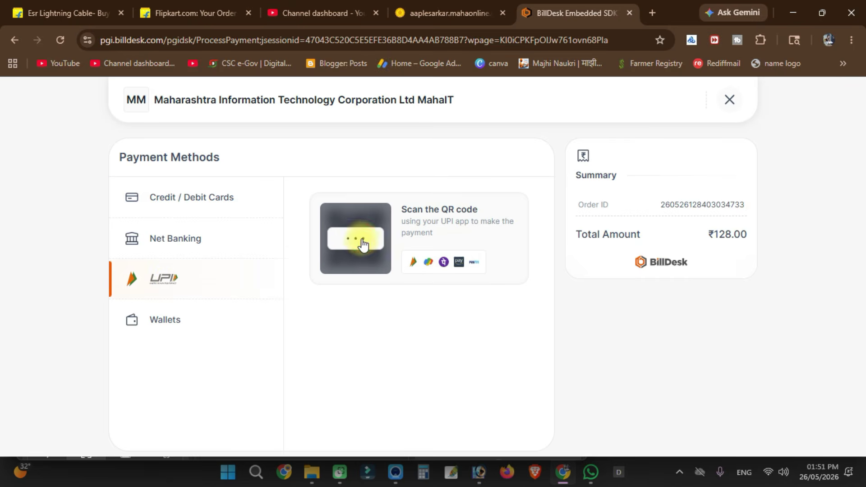
{"action": "left_click", "coordinate": [361, 240]}
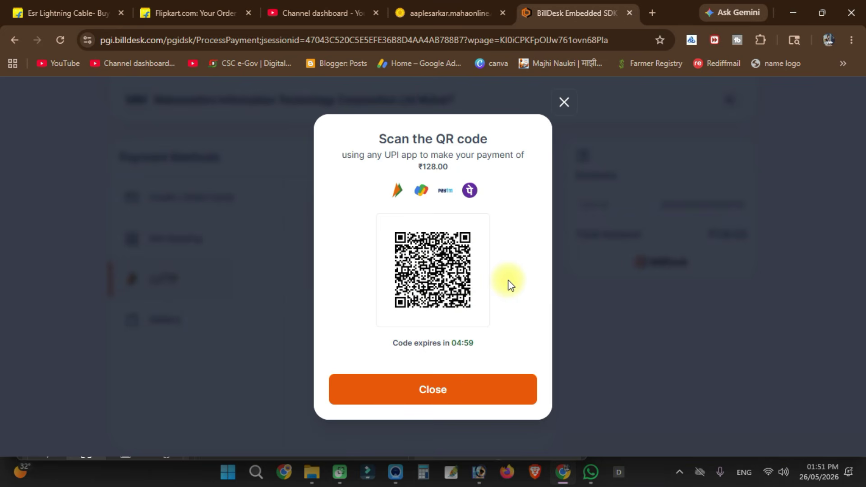
{"action": "left_click", "coordinate": [564, 102]}
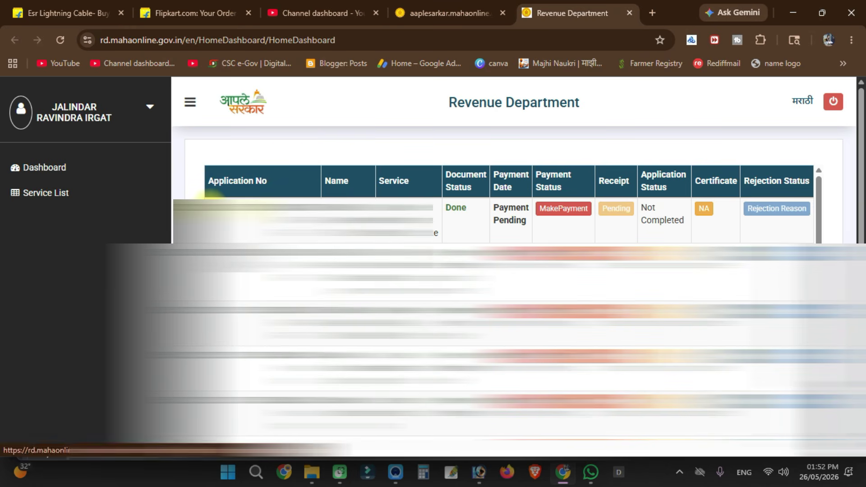
{"action": "left_click_drag", "start_coordinate": [209, 204], "coordinate": [361, 233]}
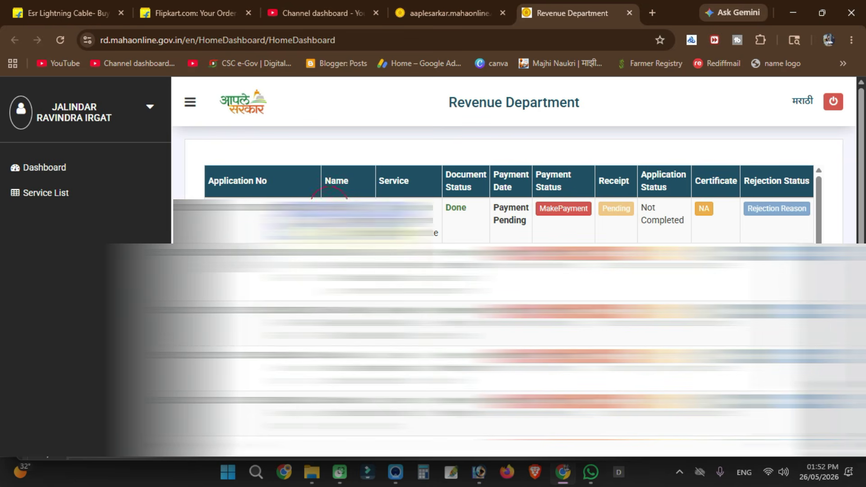